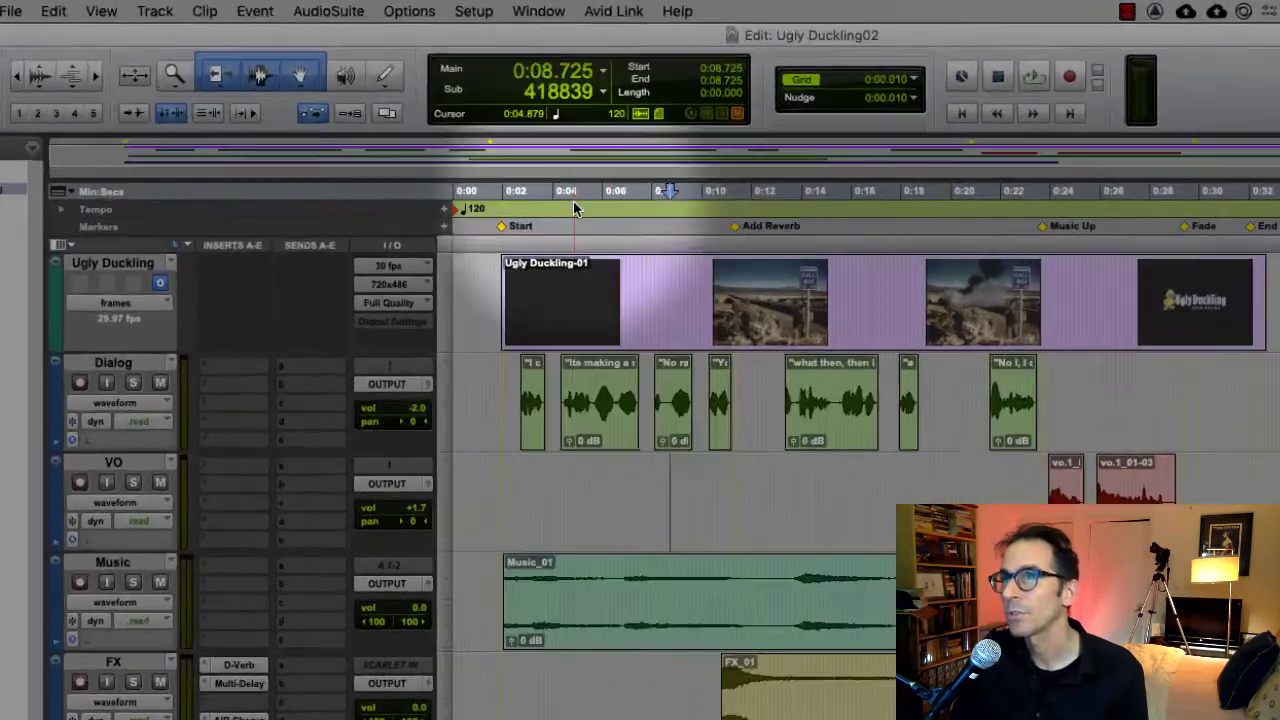
# Open the Mix window and maximise it to show all channel strips from Dialog to Master.
pyautogui.click(538, 11)
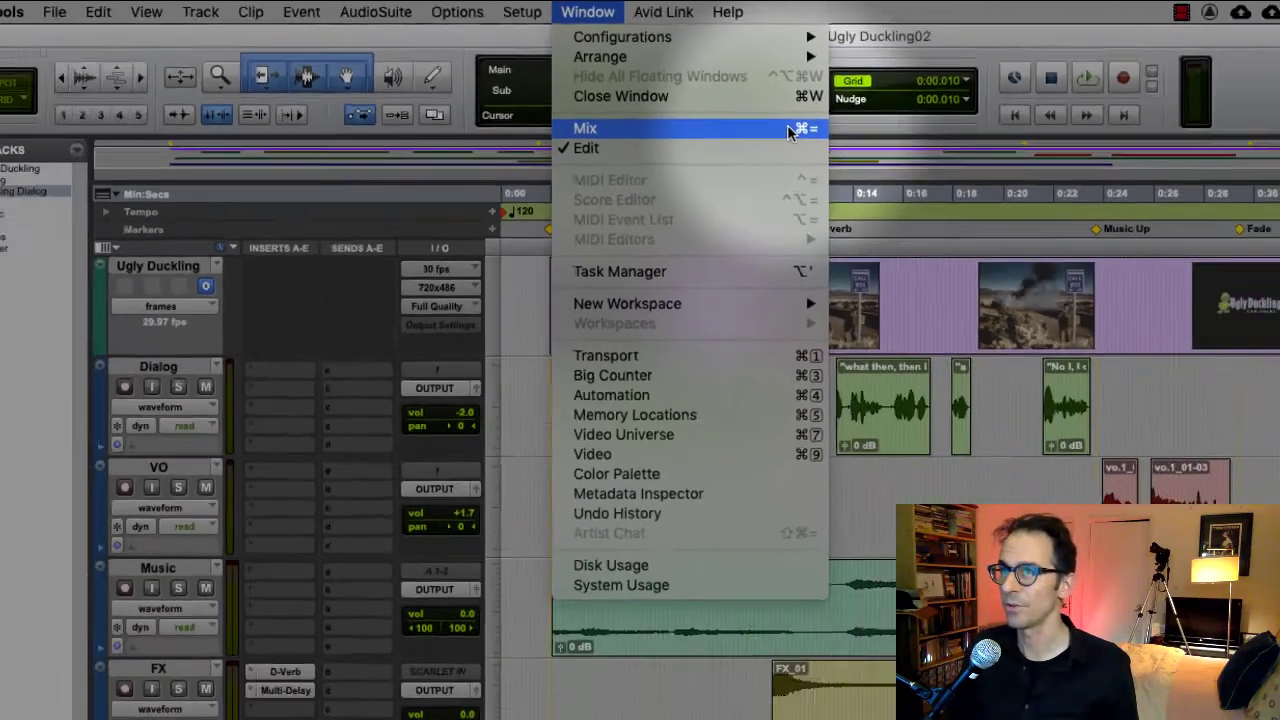
pyautogui.click(895, 190)
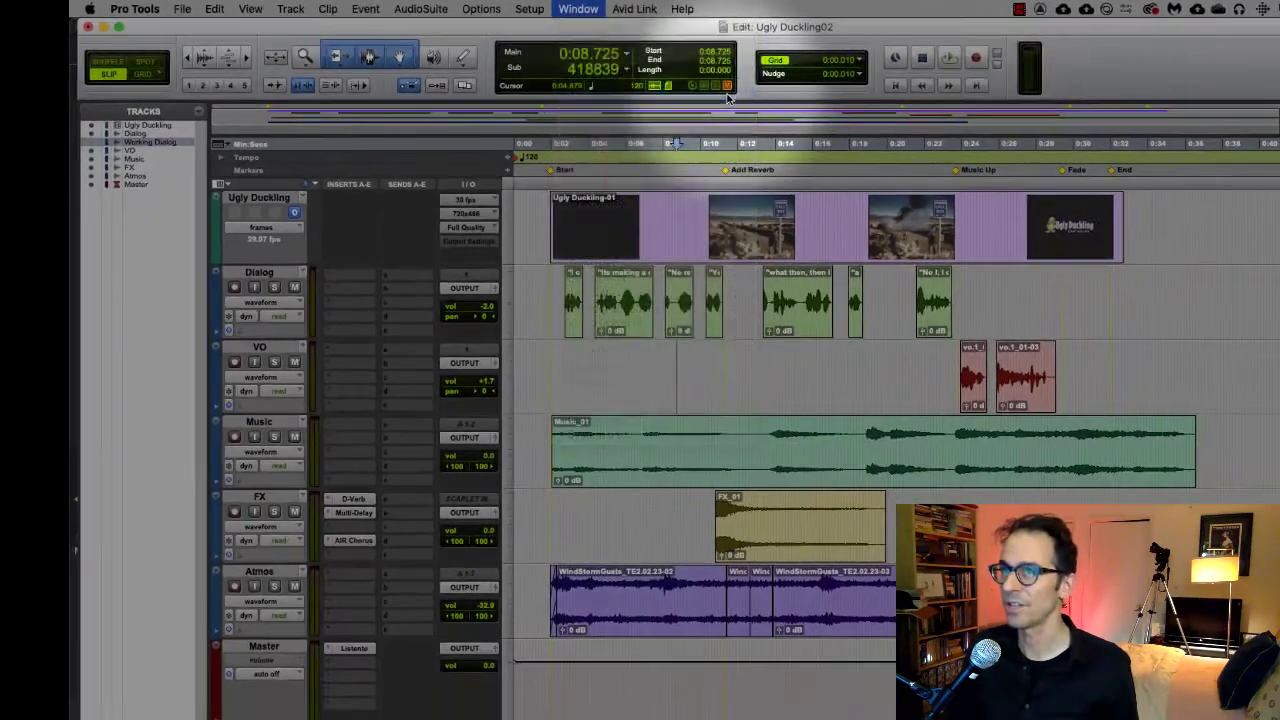
pyautogui.doubleClick(689, 40)
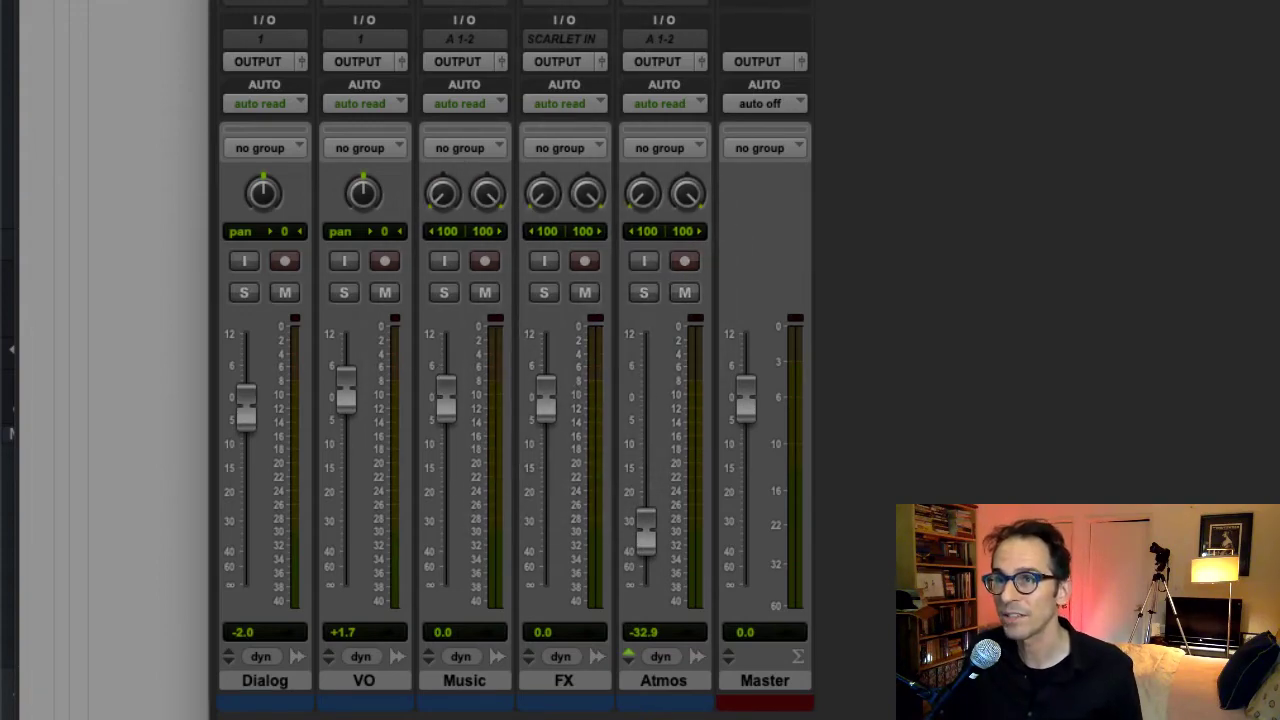
# Return to the Edit window and select Ugly Duckling, Dialog, VO, Music, FX, Atmos and Master in turn.
pyautogui.hotkey('ctrl', '=')
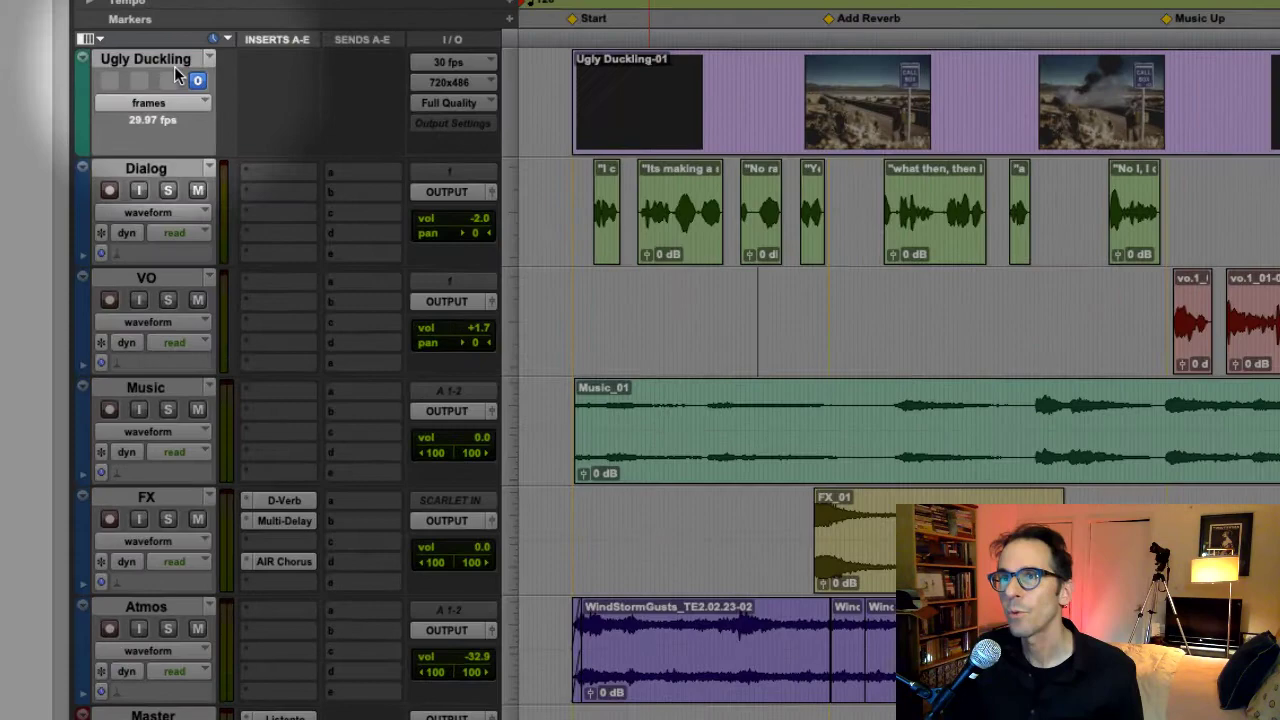
pyautogui.click(174, 66)
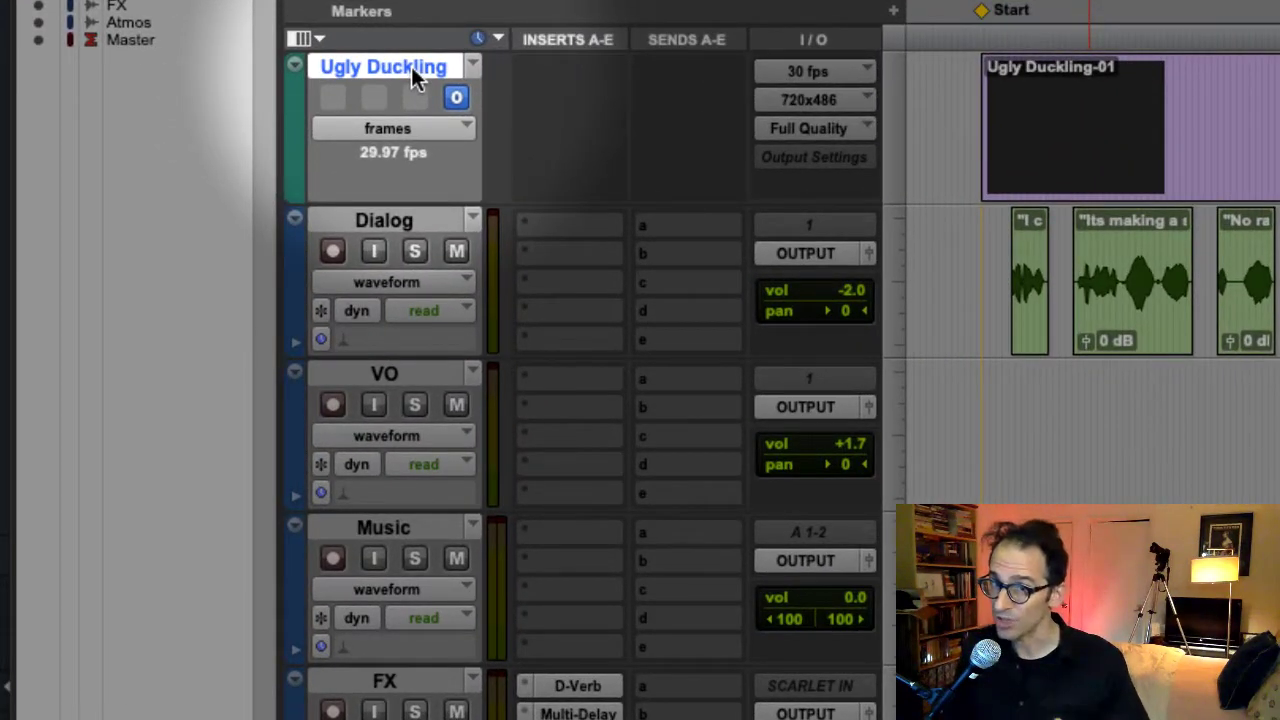
pyautogui.click(426, 222)
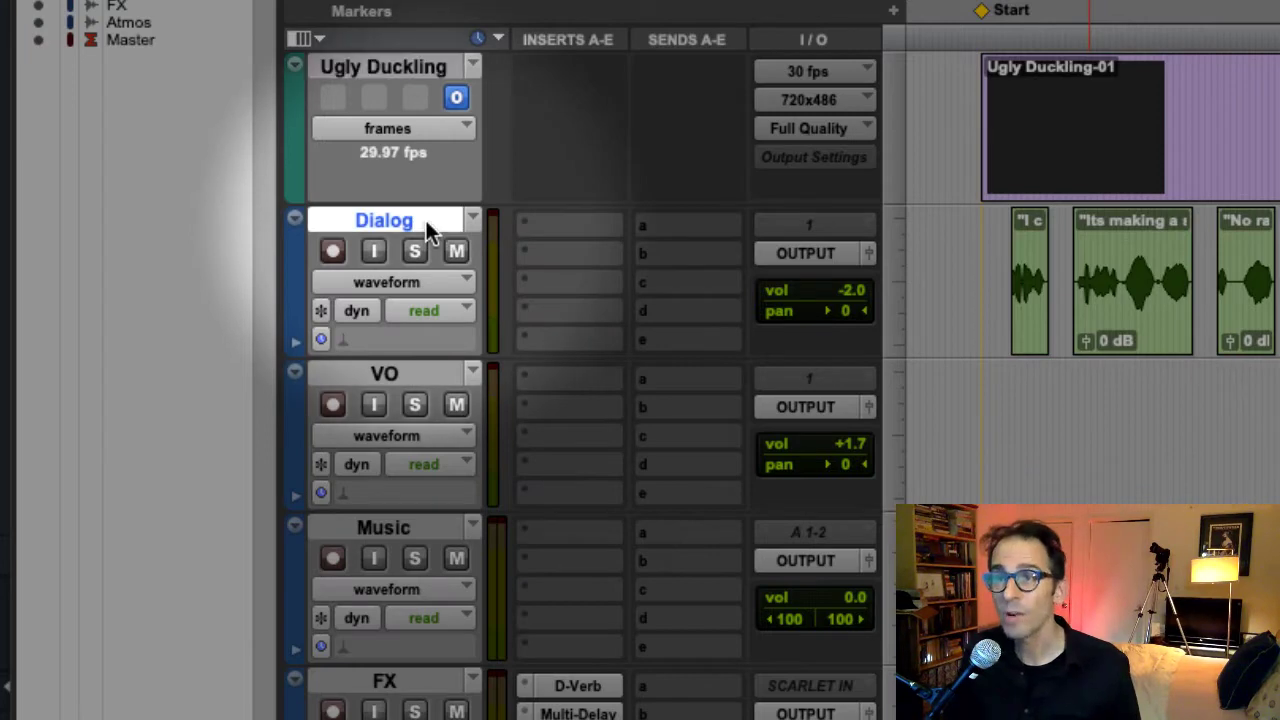
pyautogui.click(406, 374)
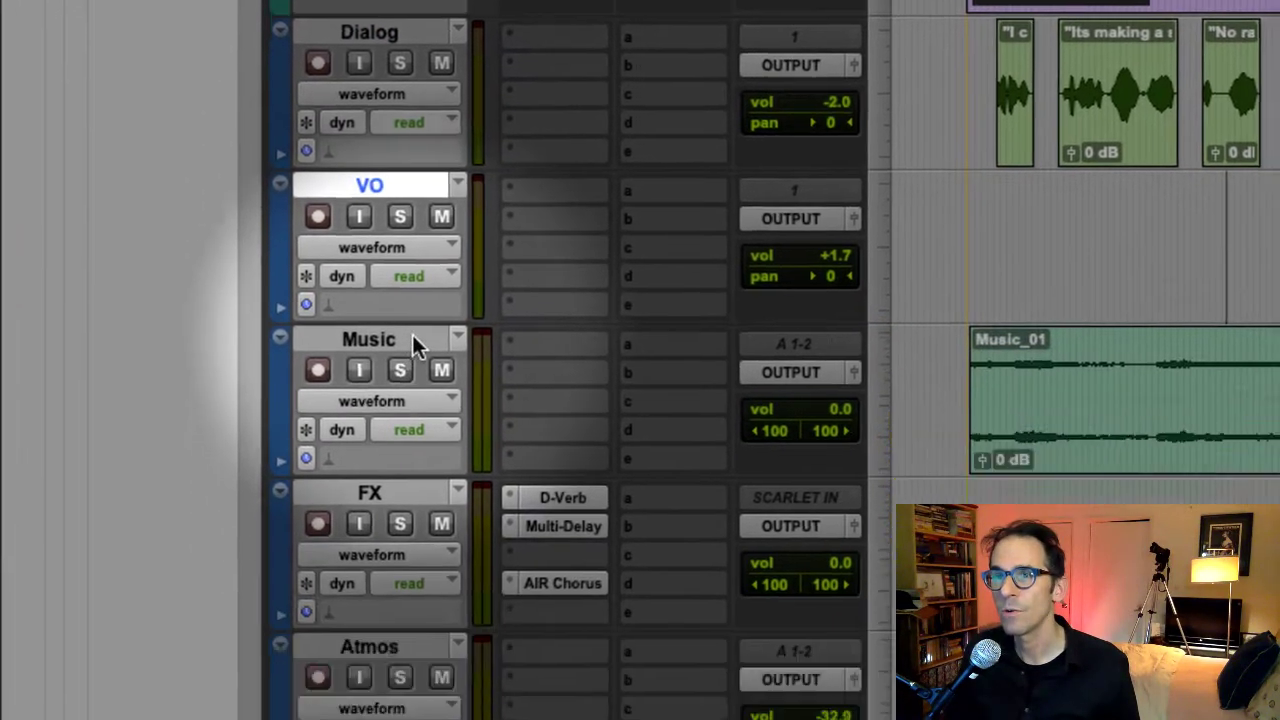
pyautogui.click(412, 338)
pyautogui.click(376, 248)
pyautogui.click(388, 404)
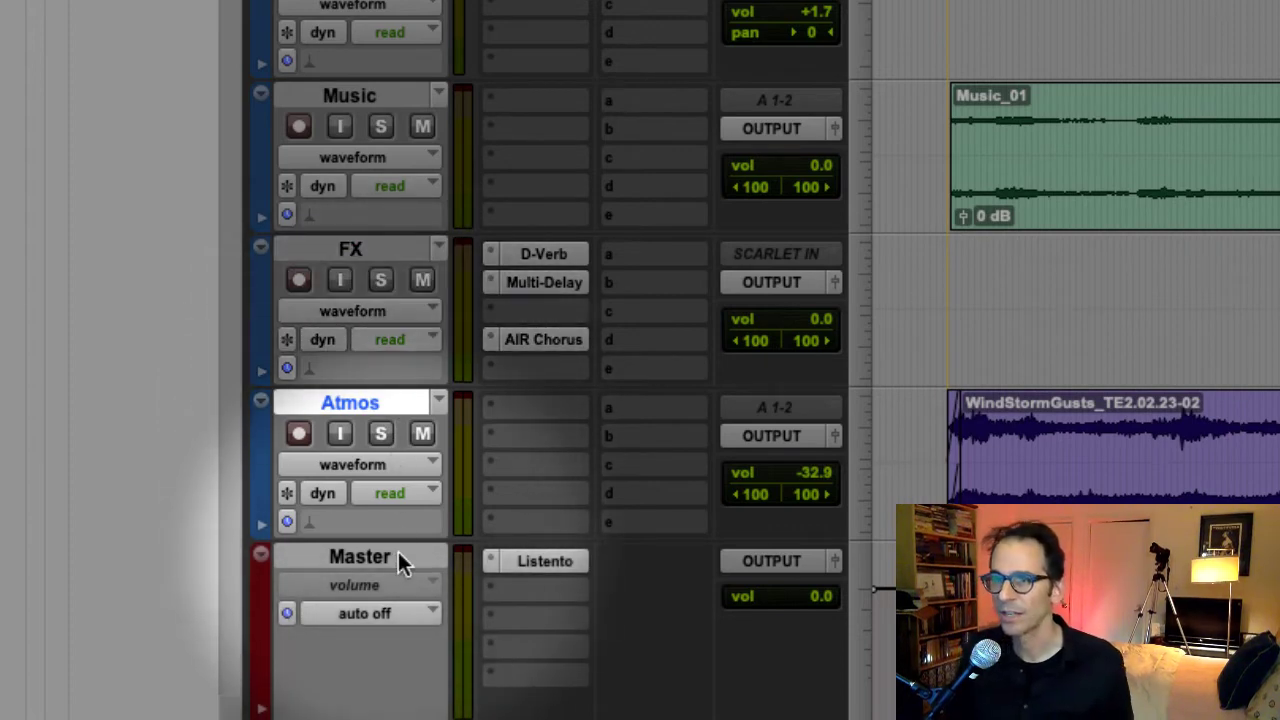
pyautogui.click(393, 555)
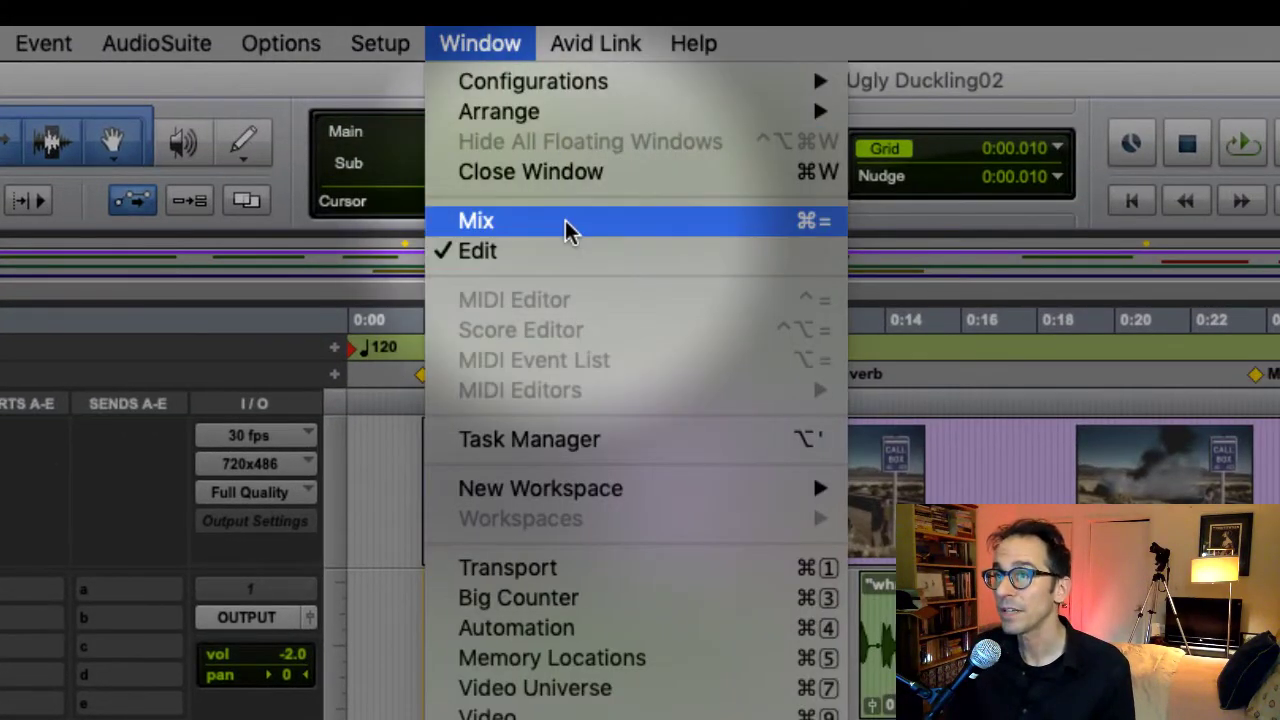
# Switch to the Mix window and select the Dialog, VO, Music, FX, Atmos and Master strips in turn.
pyautogui.press('Escape')
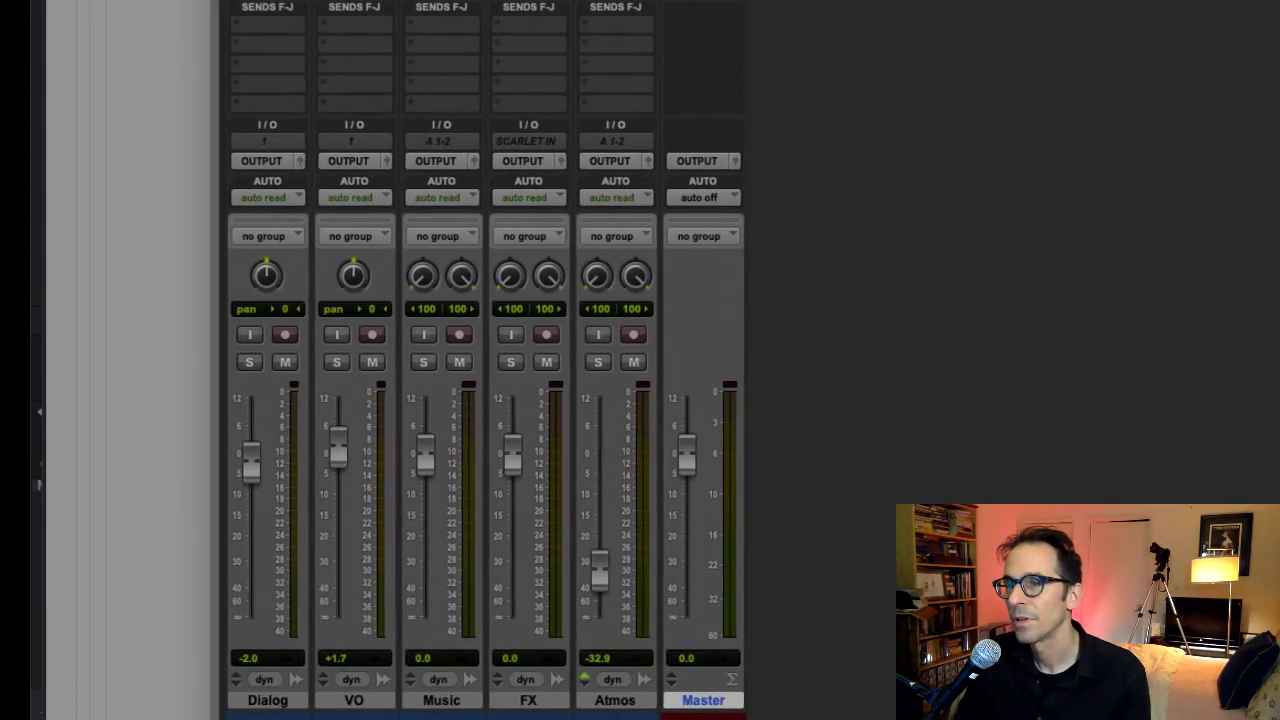
pyautogui.click(267, 700)
pyautogui.click(354, 700)
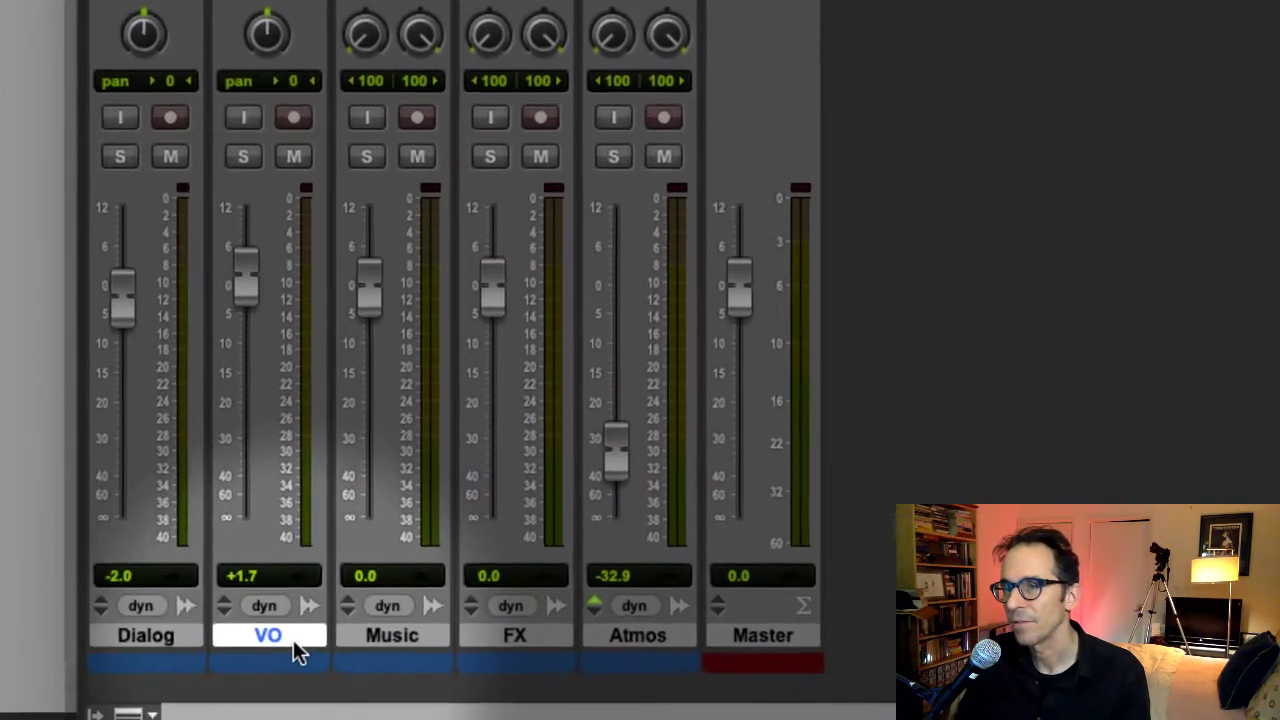
pyautogui.click(405, 641)
pyautogui.click(552, 637)
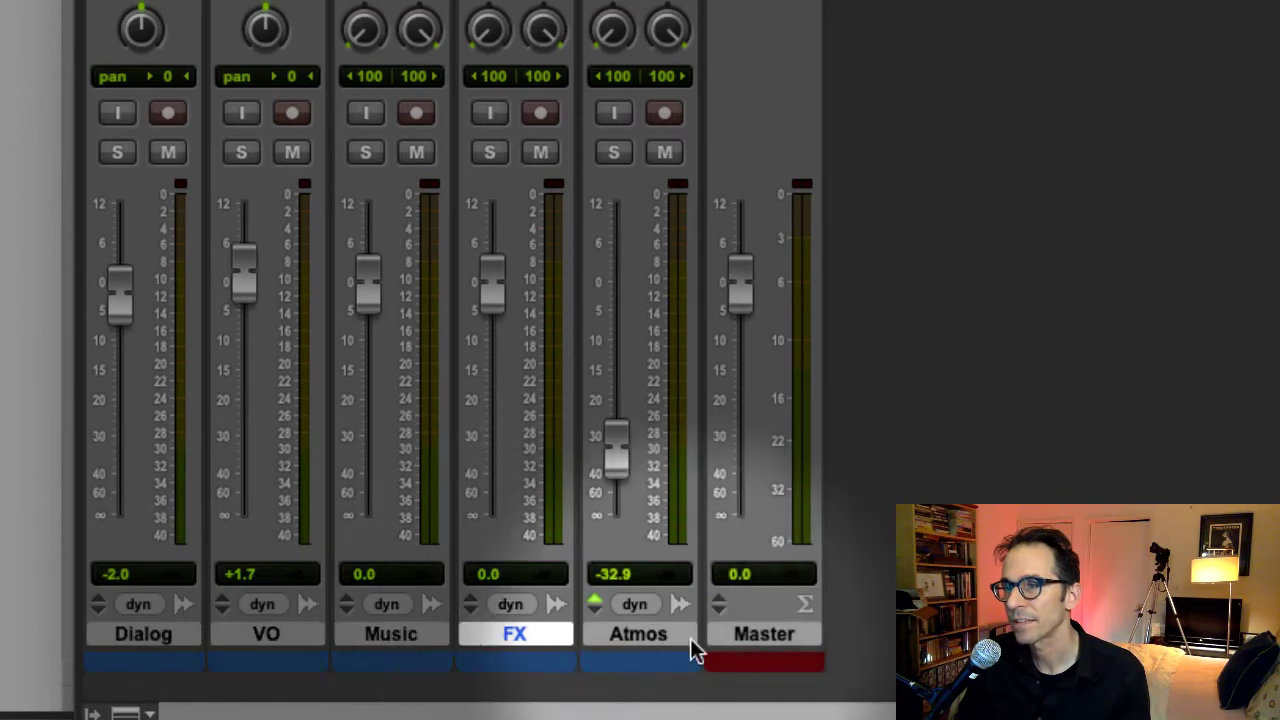
pyautogui.click(690, 638)
pyautogui.click(808, 638)
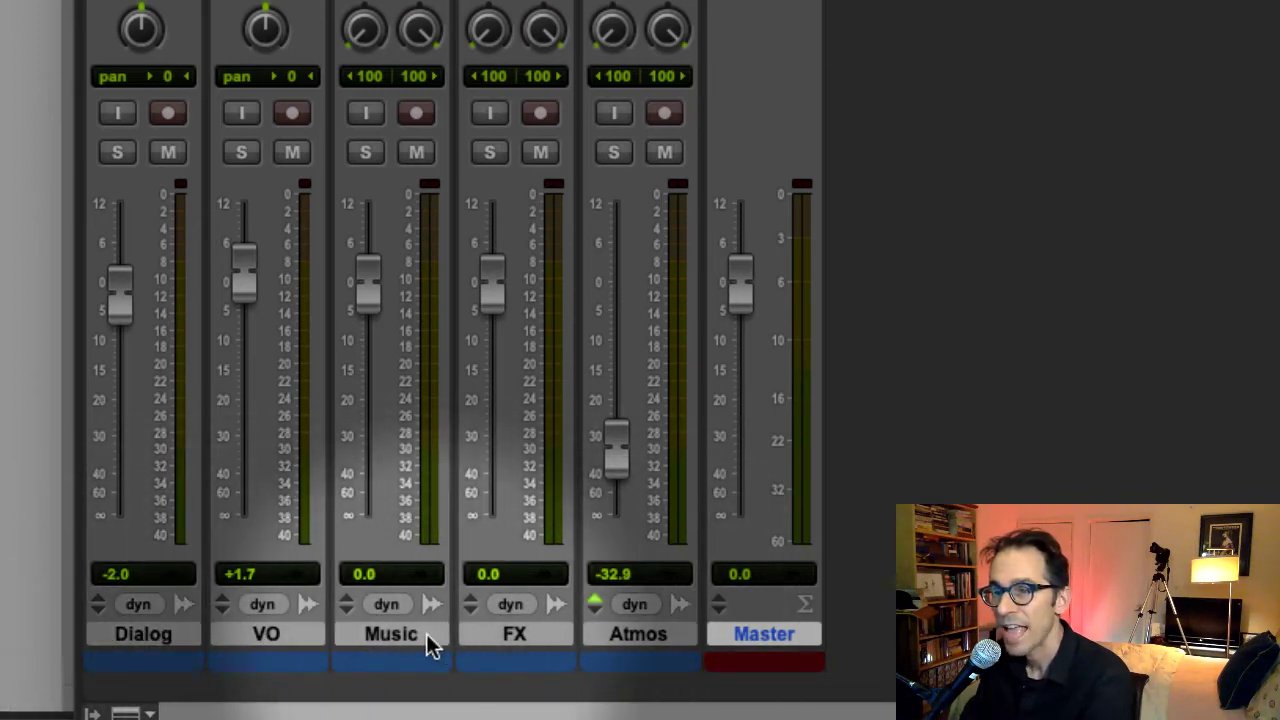
# Move the Music strip after Atmos, raise Dialog to +3.6 dB and adjust its pan.
pyautogui.moveTo(428, 634); pyautogui.dragTo(744, 635)
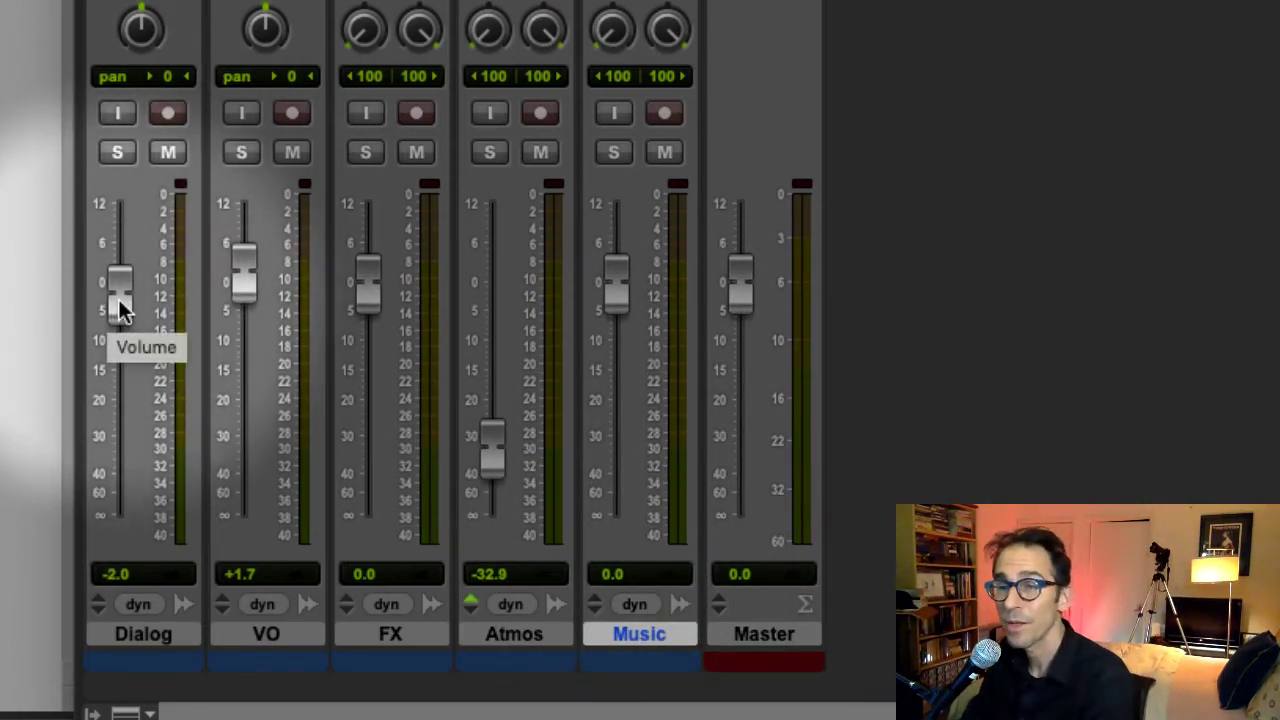
pyautogui.moveTo(119, 295)
pyautogui.mouseDown()
pyautogui.moveTo(123, 258)
pyautogui.moveTo(93, 522)
pyautogui.moveTo(131, 252)
pyautogui.mouseUp()
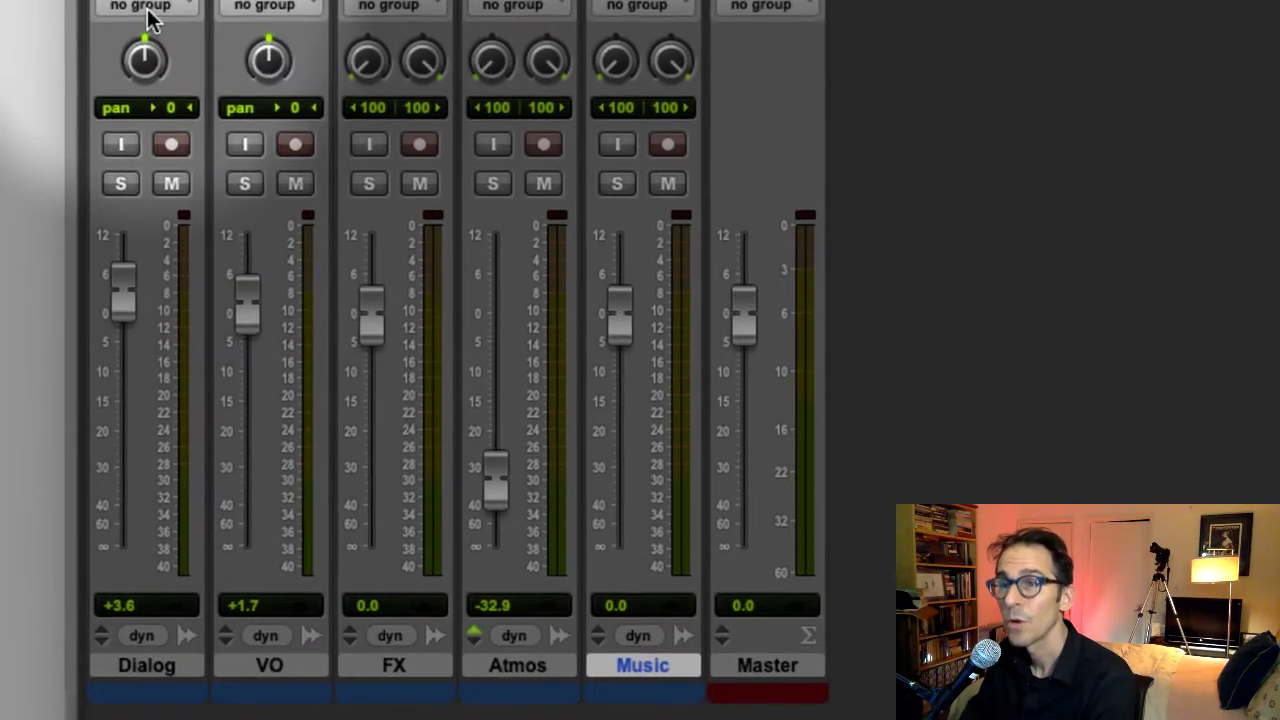
pyautogui.moveTo(156, 170)
pyautogui.mouseDown()
pyautogui.moveTo(165, 131)
pyautogui.moveTo(110, 268)
pyautogui.moveTo(170, 70)
pyautogui.moveTo(115, 190)
pyautogui.moveTo(150, 172)
pyautogui.mouseUp()
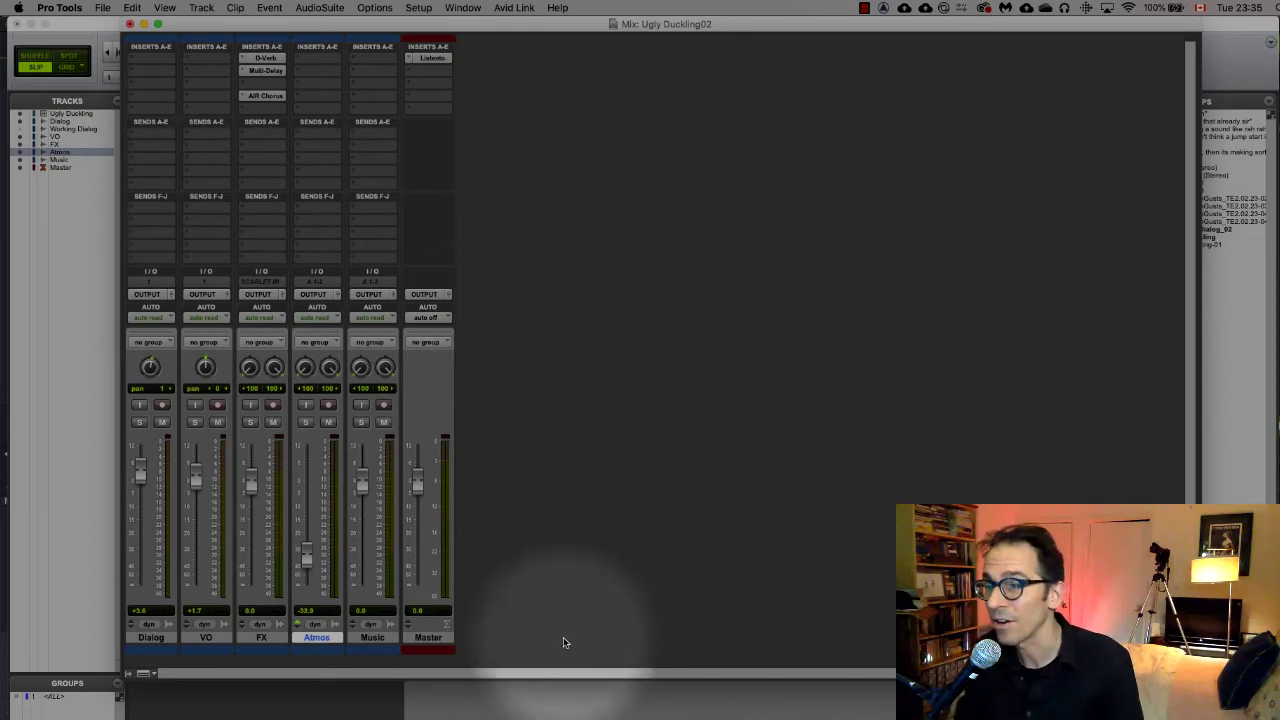
# In the Edit window, trim the start of the last Dialog clip, then go back to the Mix window.
pyautogui.press('super+equal')
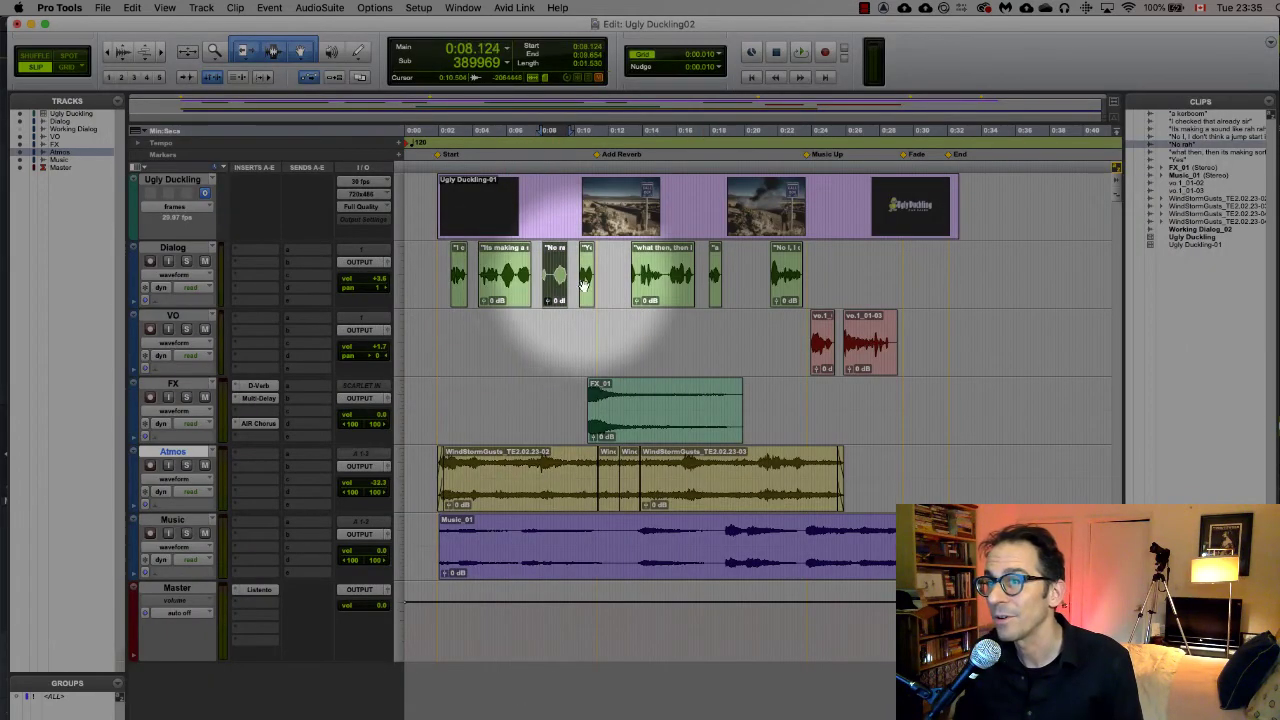
pyautogui.click(585, 285)
pyautogui.click(662, 280)
pyautogui.click(715, 280)
pyautogui.click(765, 282)
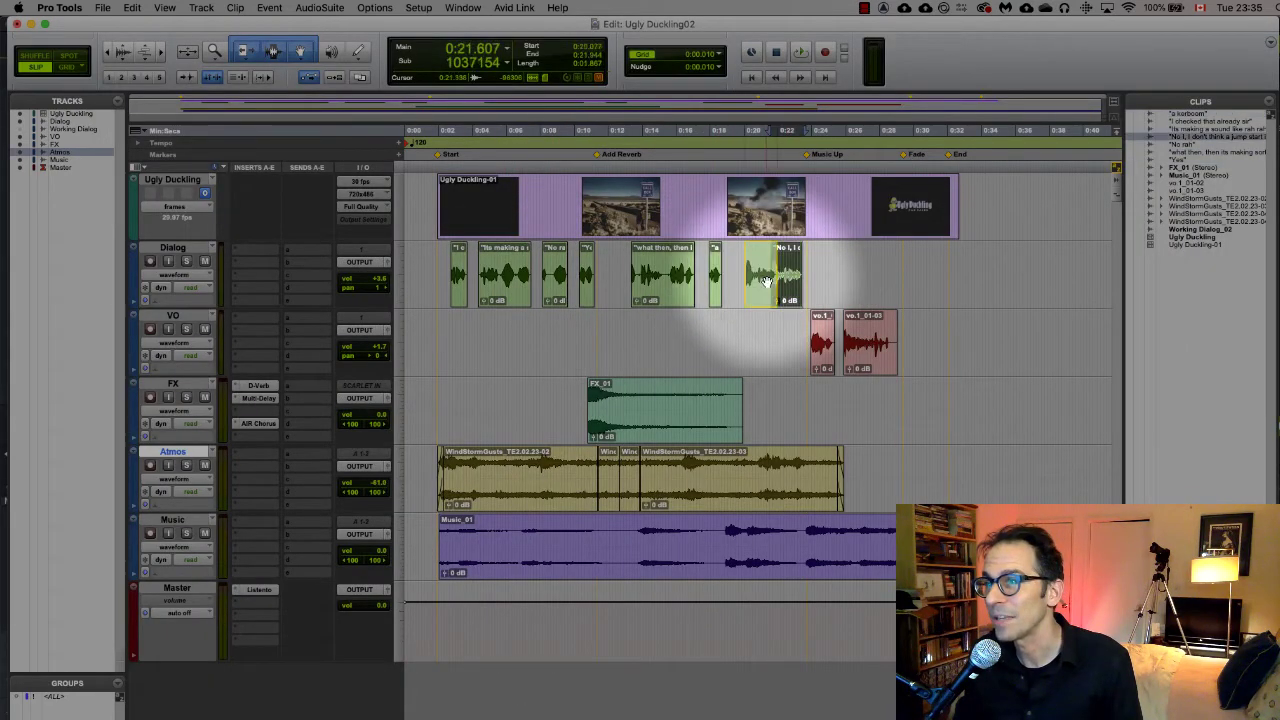
pyautogui.press('super+t')
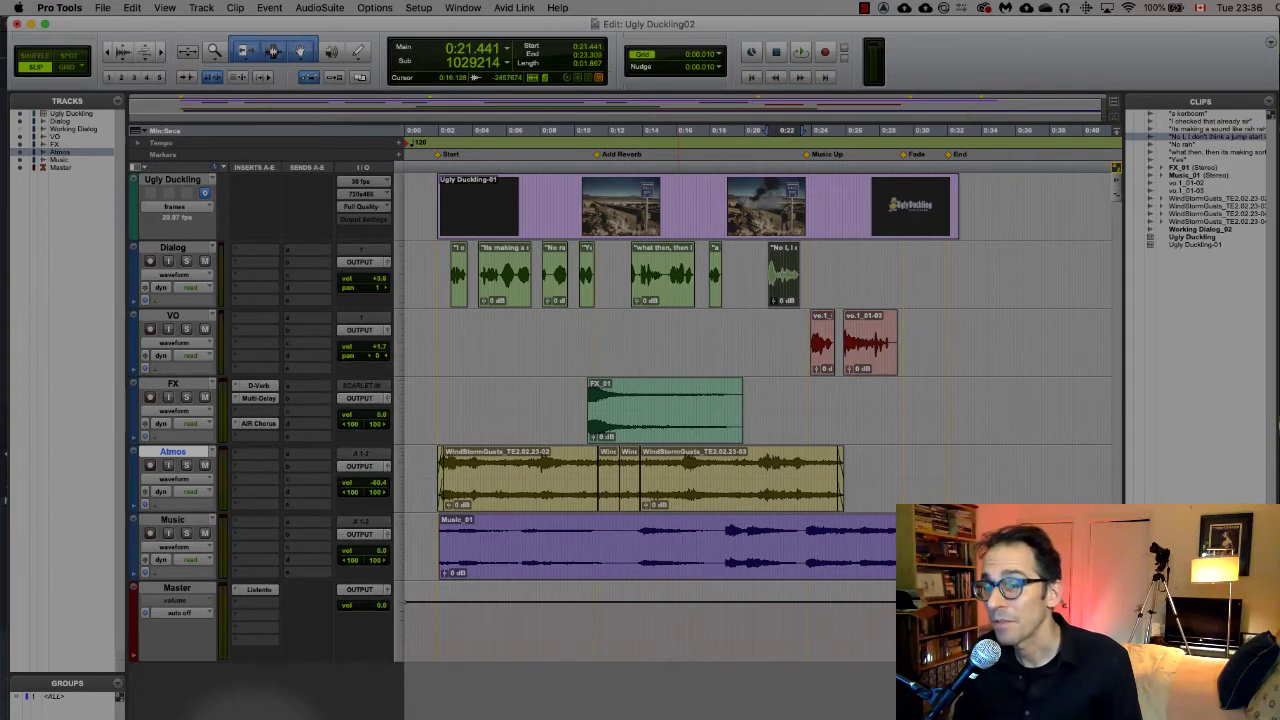
pyautogui.click(514, 7)
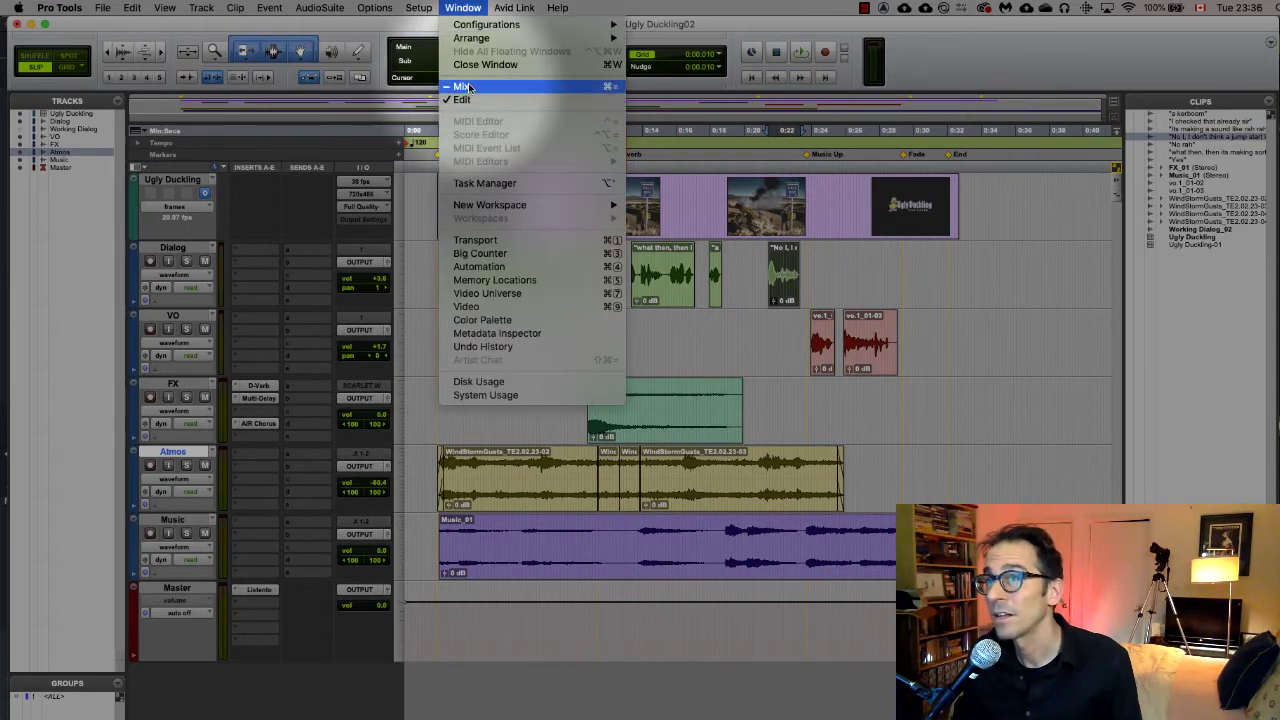
pyautogui.click(467, 87)
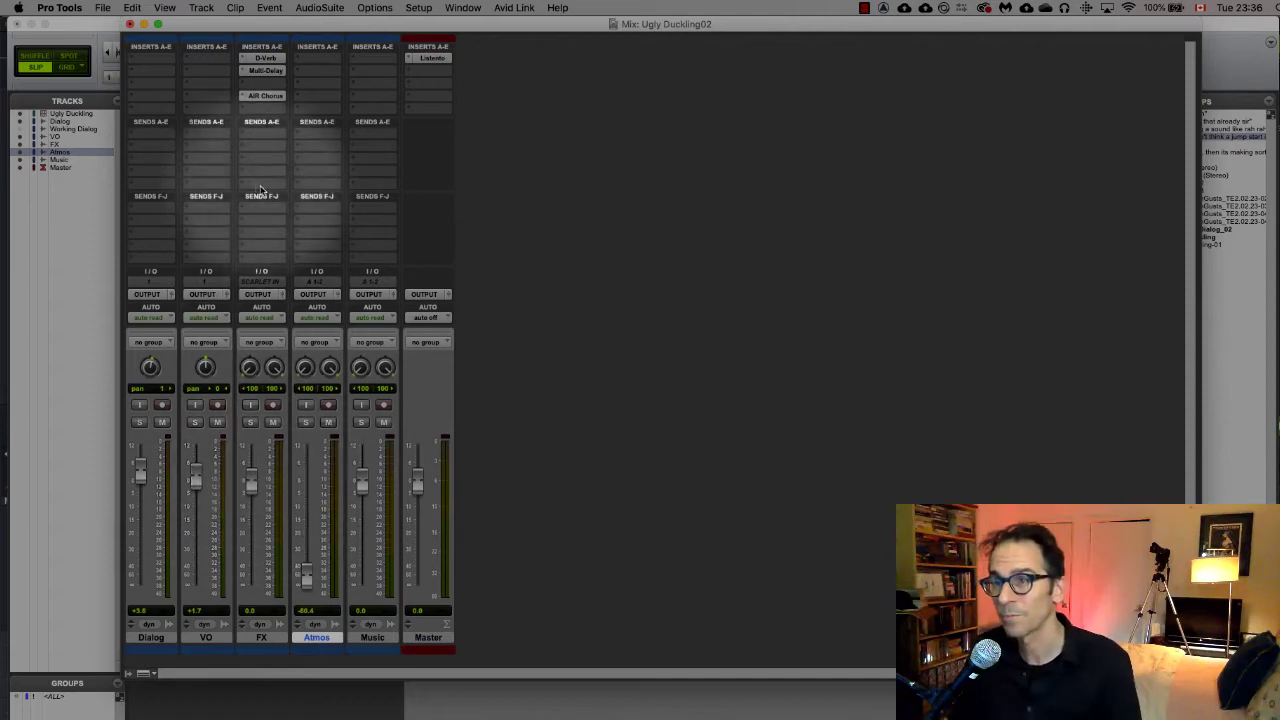
# Start playback and adjust the Music and Master faders while listening.
pyautogui.press('space')
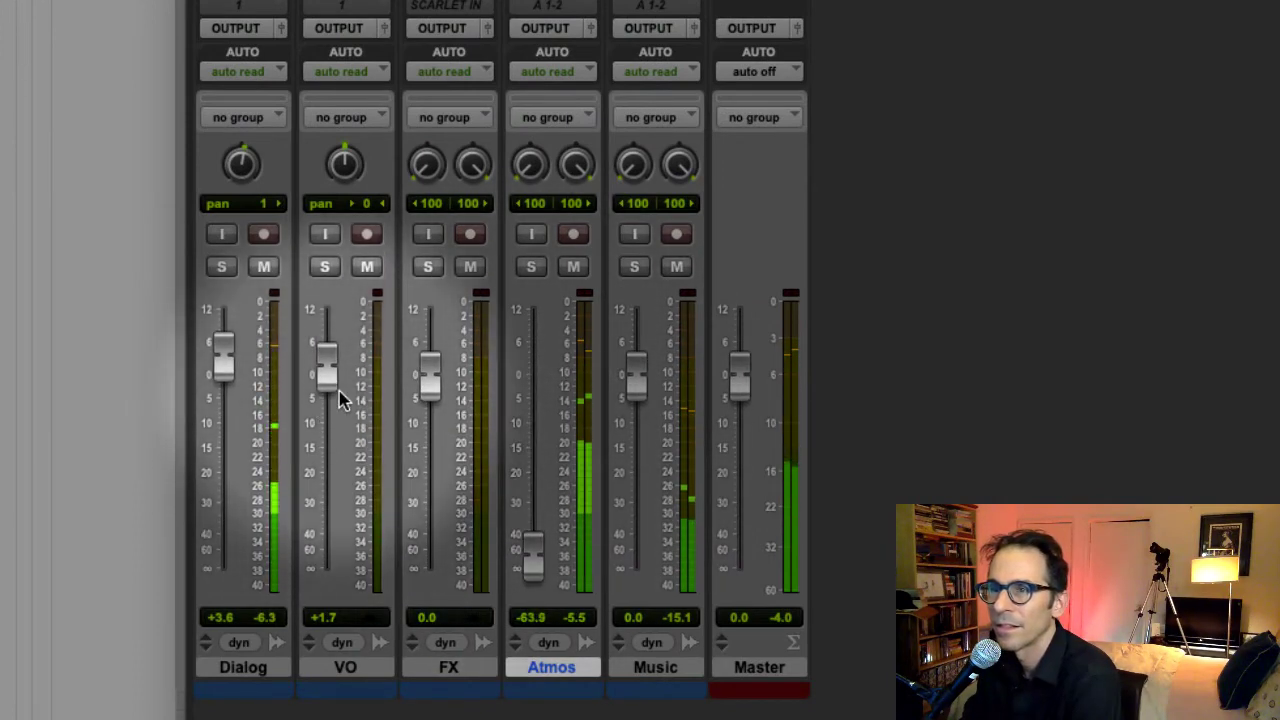
pyautogui.moveTo(635, 380)
pyautogui.mouseDown()
pyautogui.moveTo(638, 588)
pyautogui.moveTo(628, 320)
pyautogui.moveTo(630, 565)
pyautogui.moveTo(632, 332)
pyautogui.moveTo(634, 392)
pyautogui.mouseUp()
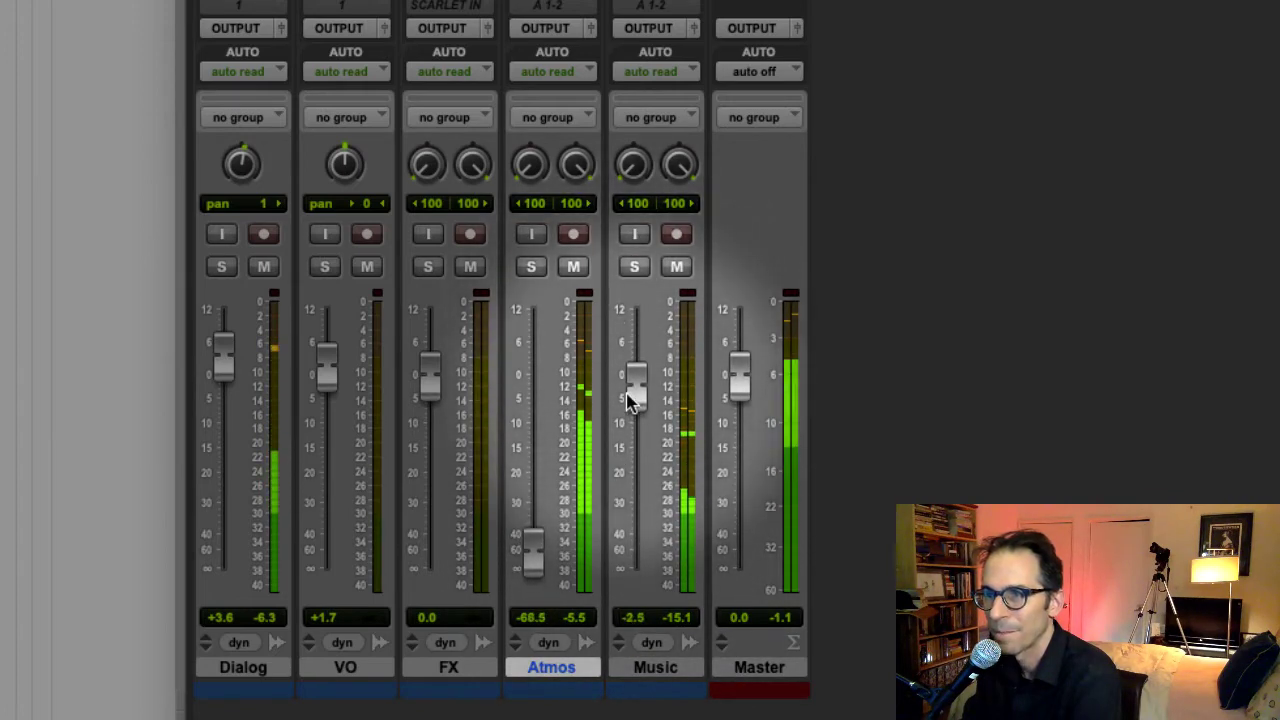
pyautogui.moveTo(737, 368)
pyautogui.mouseDown()
pyautogui.moveTo(727, 592)
pyautogui.moveTo(740, 338)
pyautogui.moveTo(738, 372)
pyautogui.mouseUp()
pyautogui.moveTo(222, 357)
pyautogui.mouseDown()
pyautogui.moveTo(220, 560)
pyautogui.moveTo(222, 345)
pyautogui.moveTo(235, 557)
pyautogui.moveTo(222, 348)
pyautogui.mouseUp()
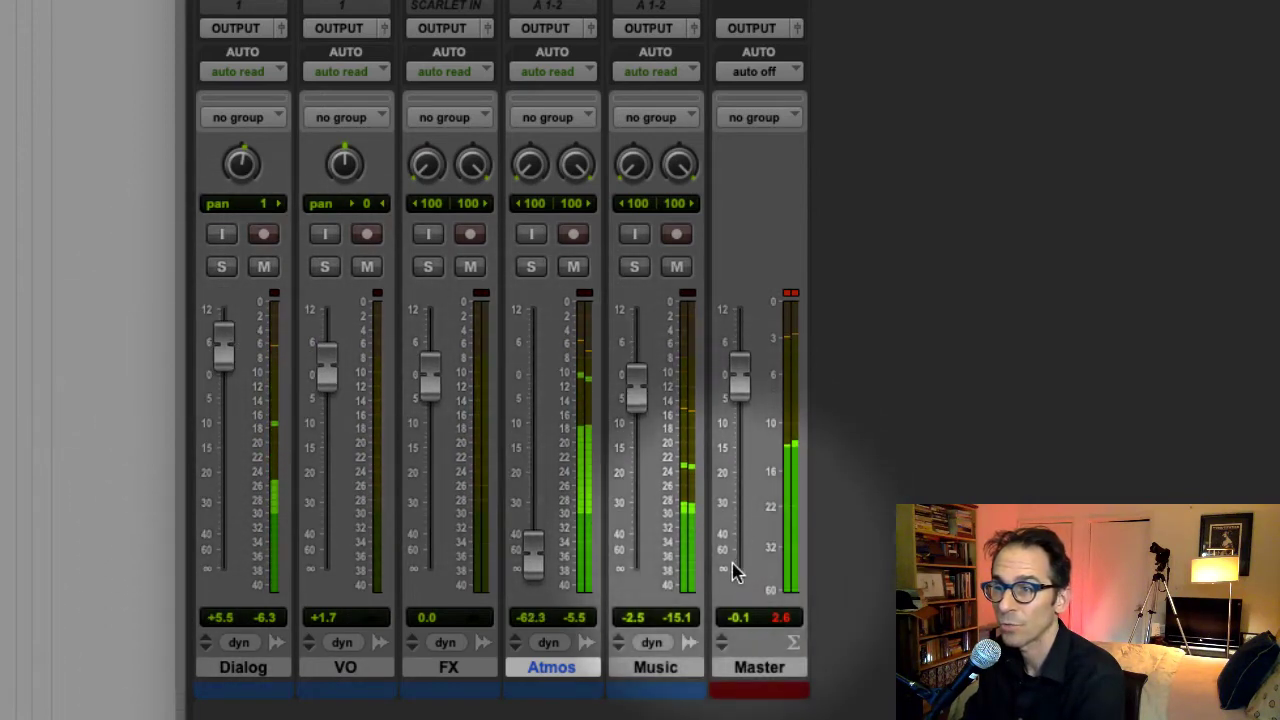
pyautogui.moveTo(740, 376)
pyautogui.mouseDown()
pyautogui.moveTo(729, 578)
pyautogui.moveTo(738, 362)
pyautogui.mouseUp()
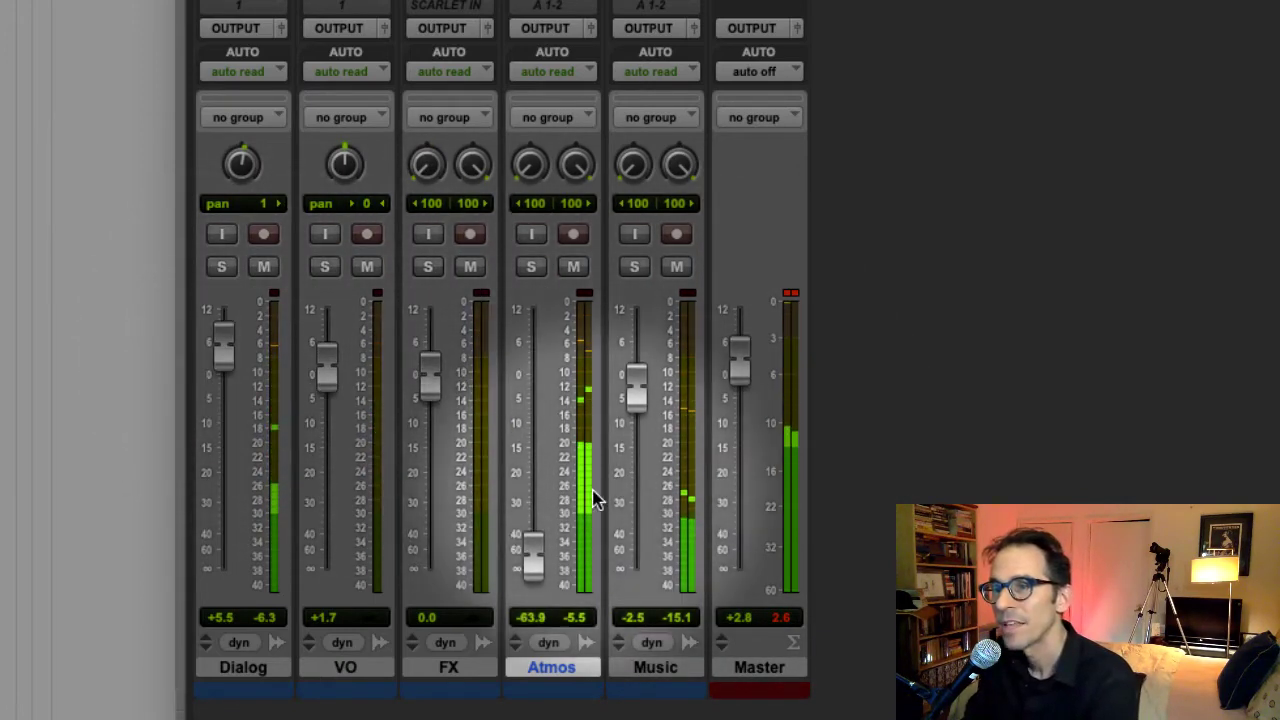
# Set Music to about -10.7 dB and bring Dialog down to about +0.9 dB.
pyautogui.moveTo(630, 397); pyautogui.dragTo(616, 485)
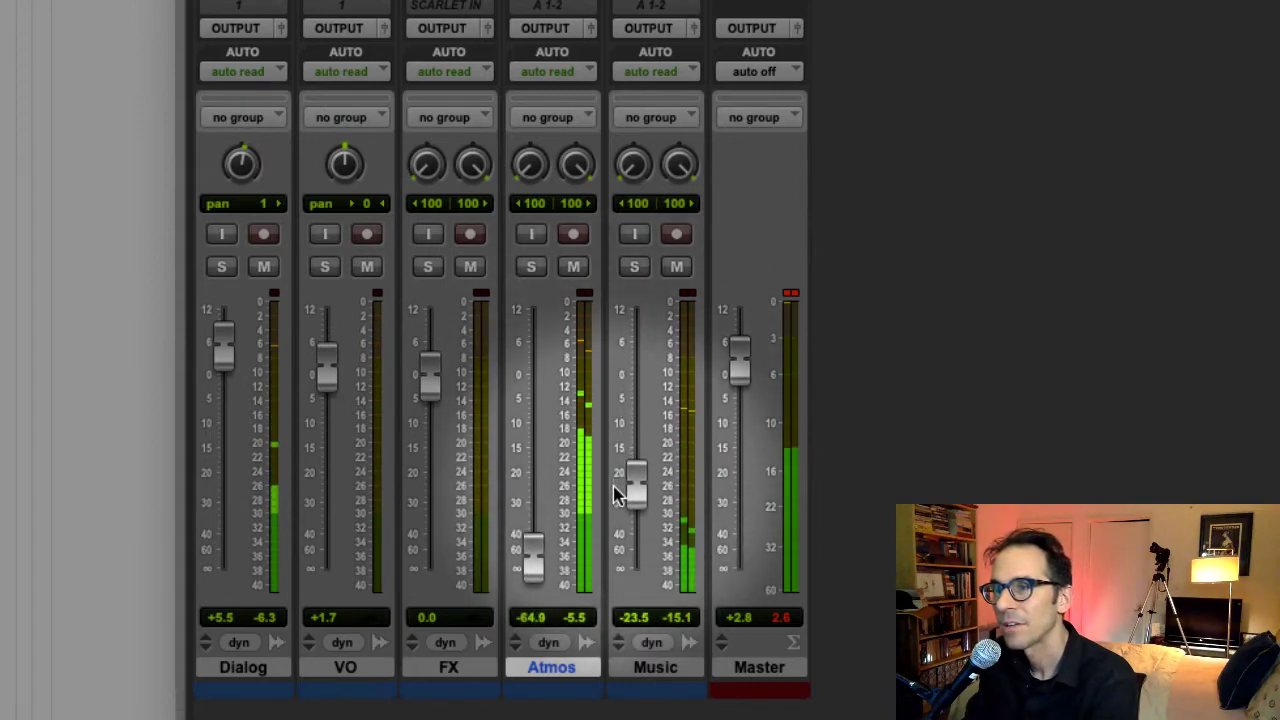
pyautogui.moveTo(628, 498); pyautogui.dragTo(637, 441)
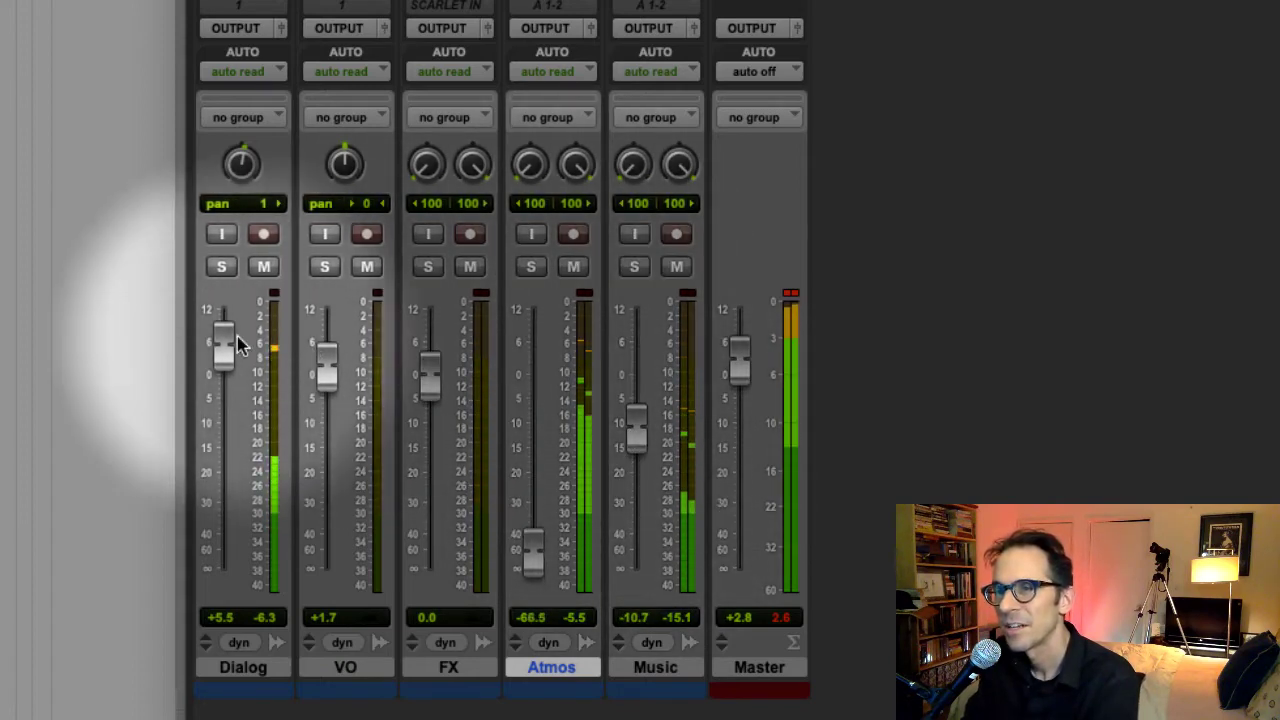
pyautogui.moveTo(230, 350); pyautogui.dragTo(236, 398)
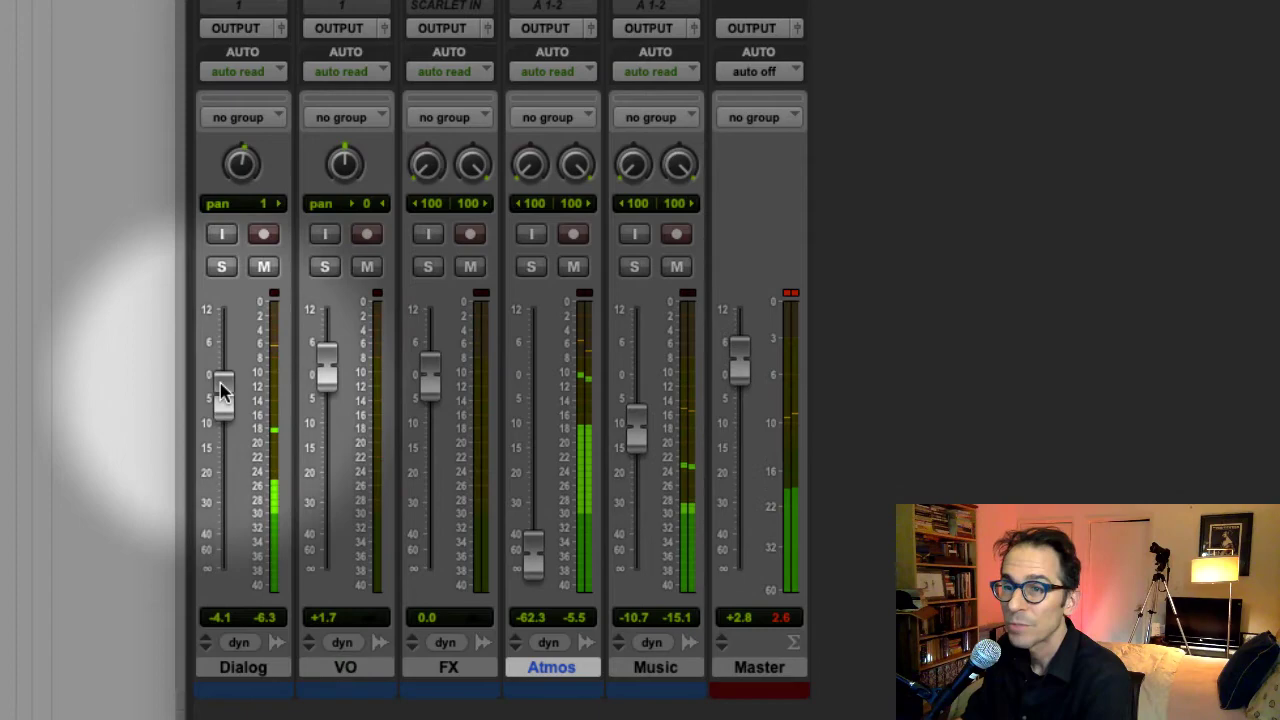
pyautogui.moveTo(223, 390); pyautogui.dragTo(226, 370)
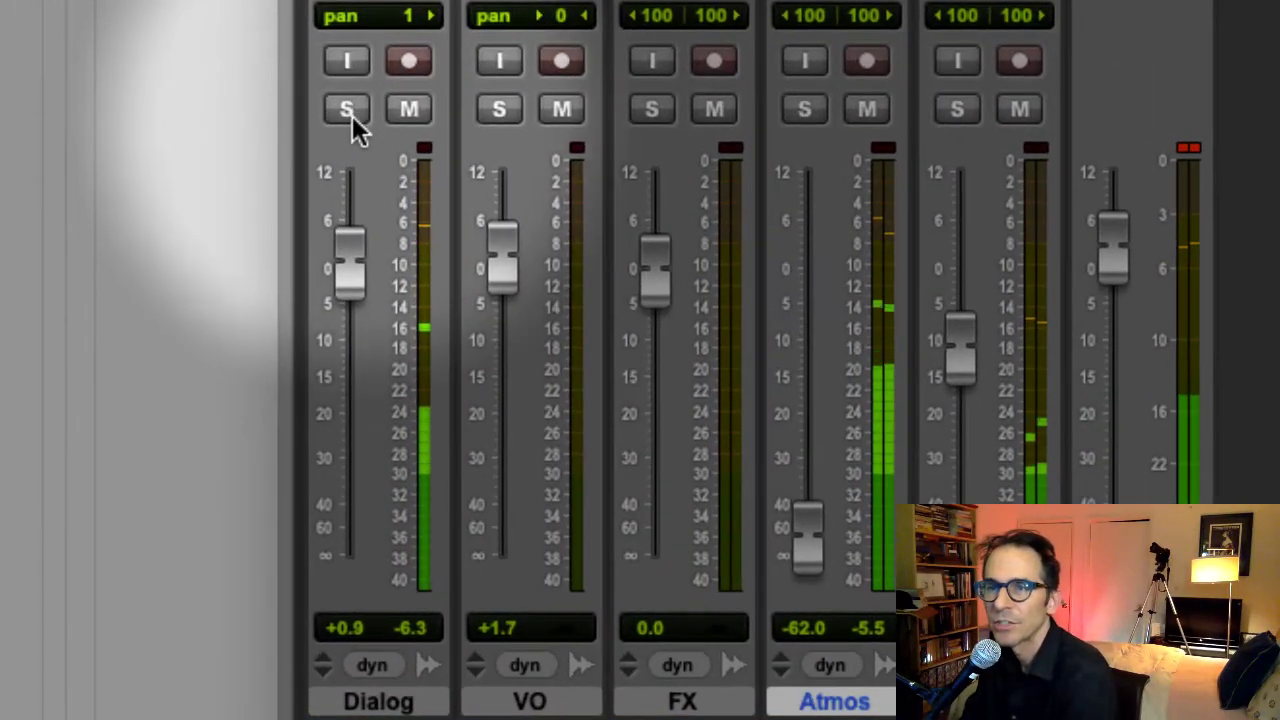
# Solo Dialog briefly, then toggle its Mute until the Dialog track is left muted.
pyautogui.click(354, 117)
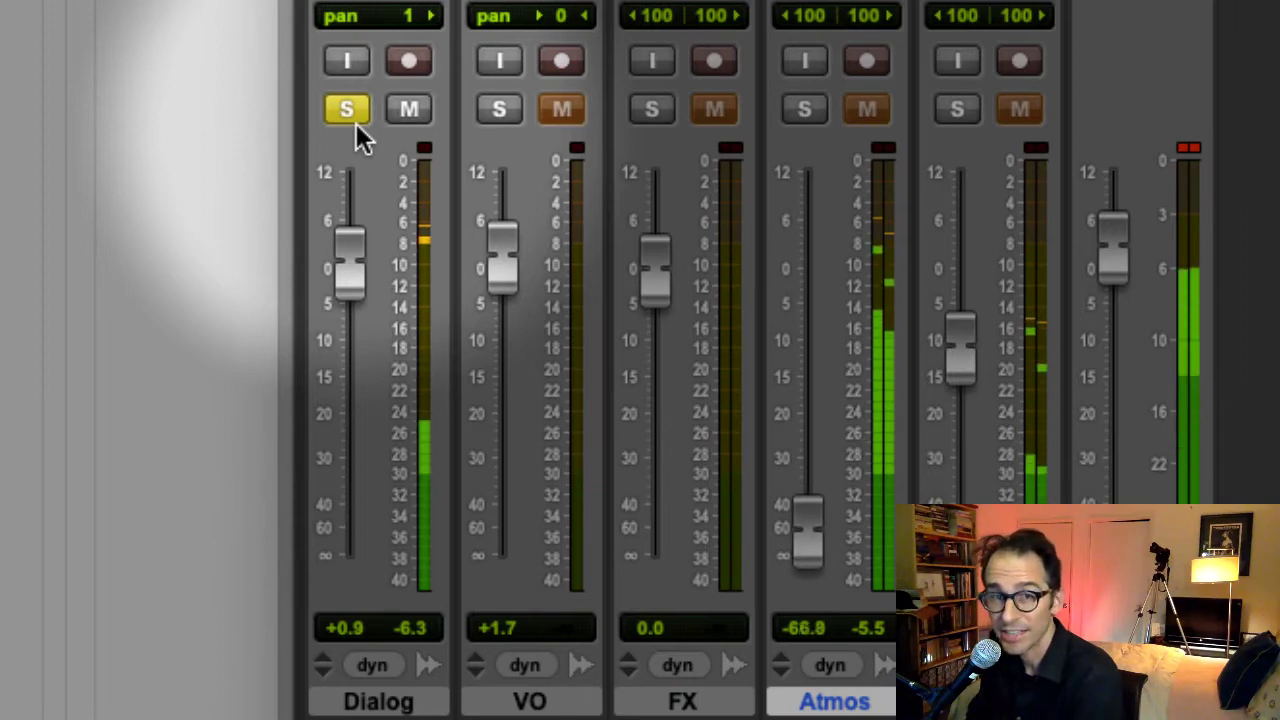
pyautogui.click(356, 121)
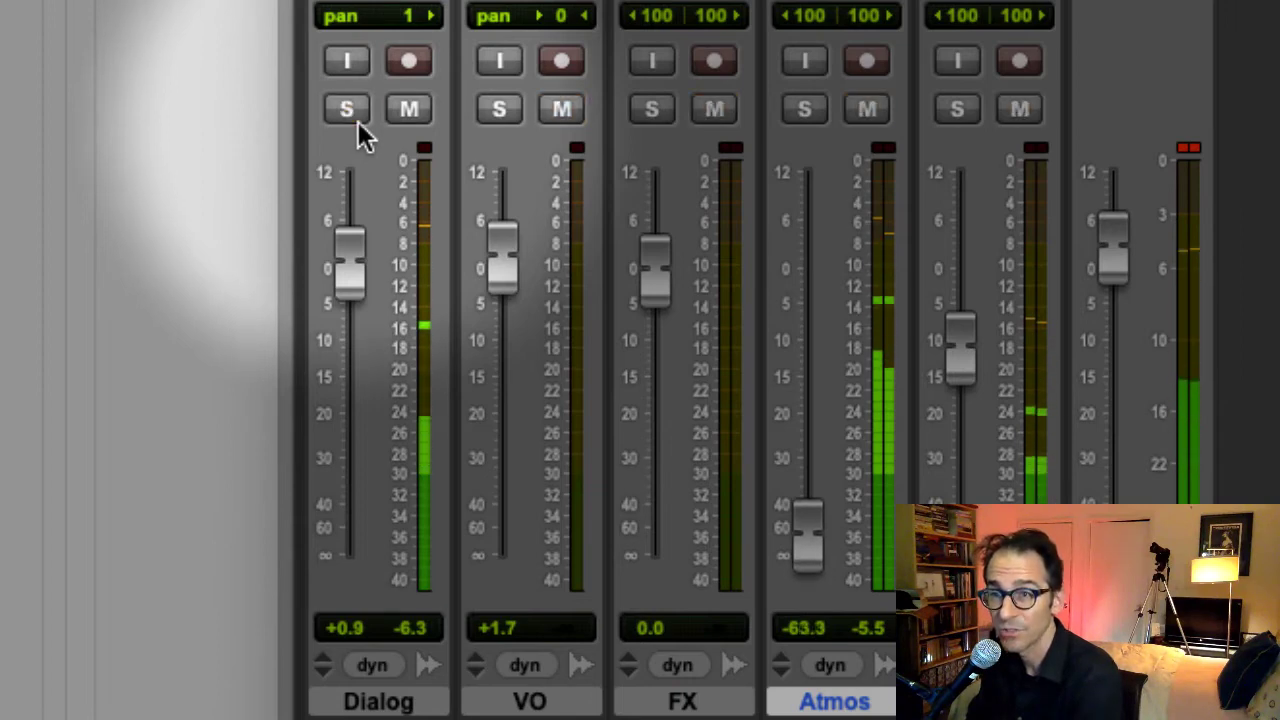
pyautogui.click(416, 108)
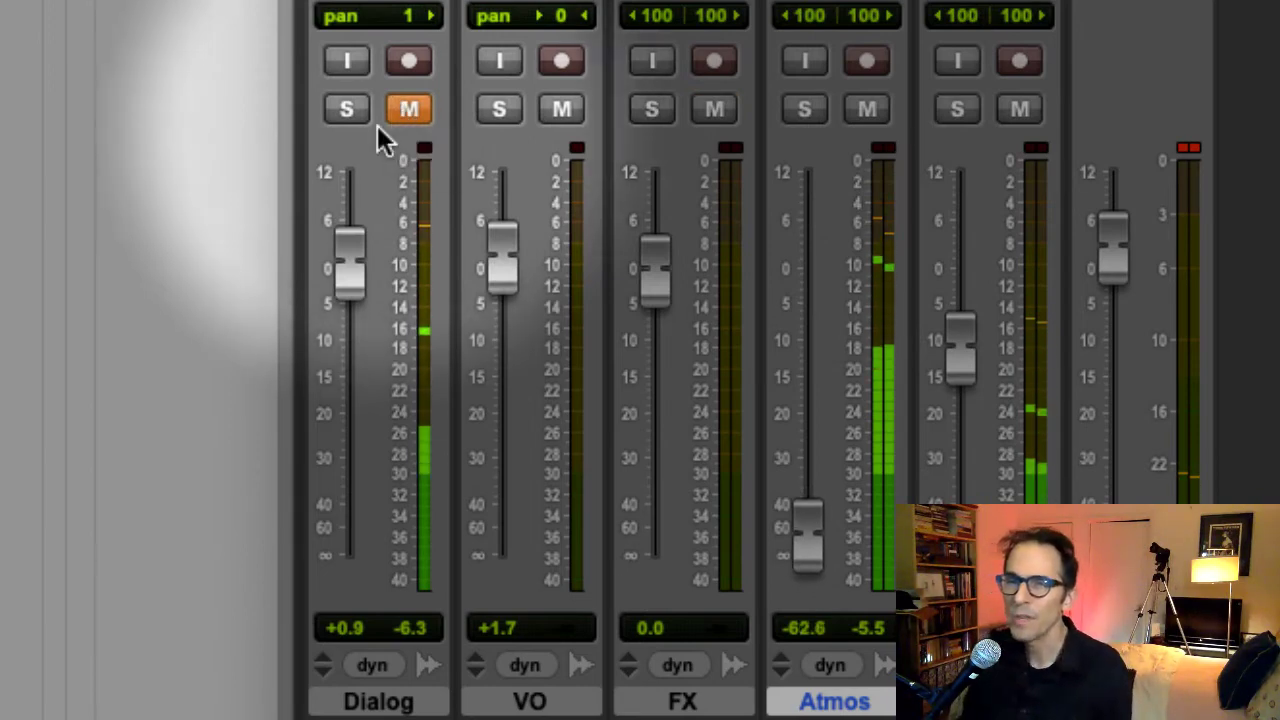
pyautogui.click(394, 120)
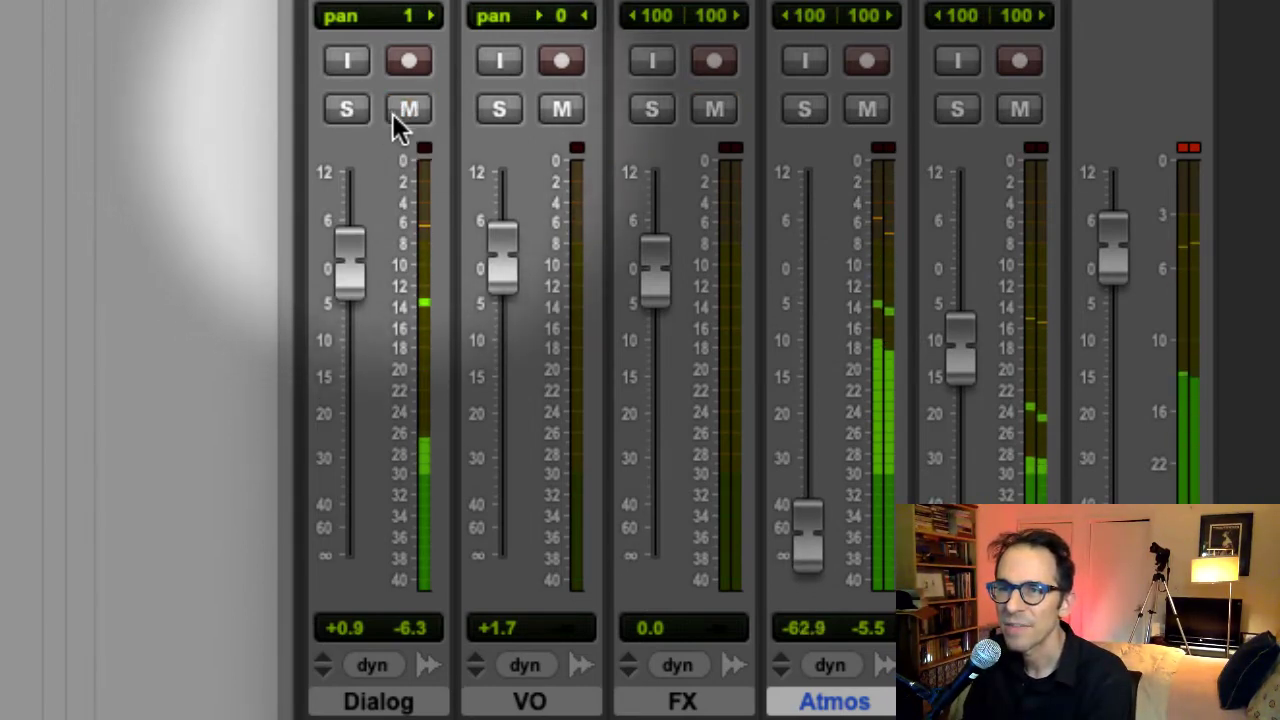
pyautogui.click(394, 114)
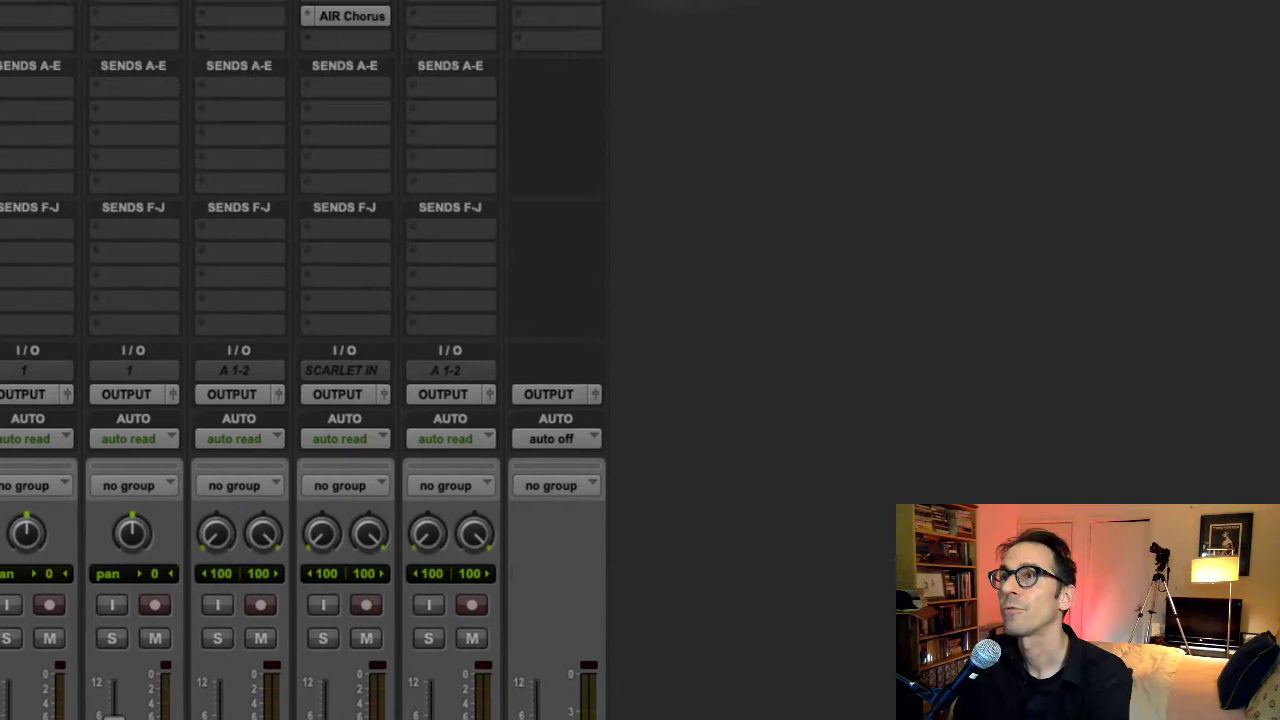
# Open the Window menu to reach the Automation entry.
pyautogui.click(549, 12)
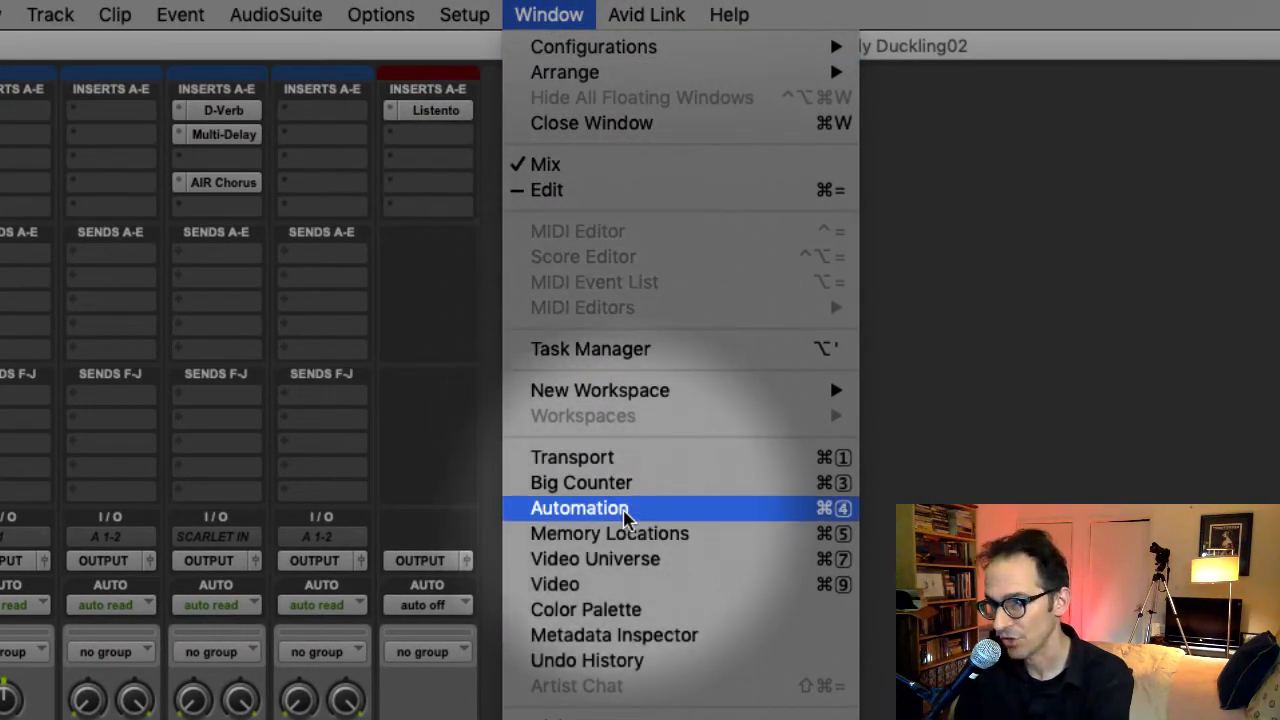
# Open the Automation window beside the mixer, and suspend then resume automation.
pyautogui.click(625, 510)
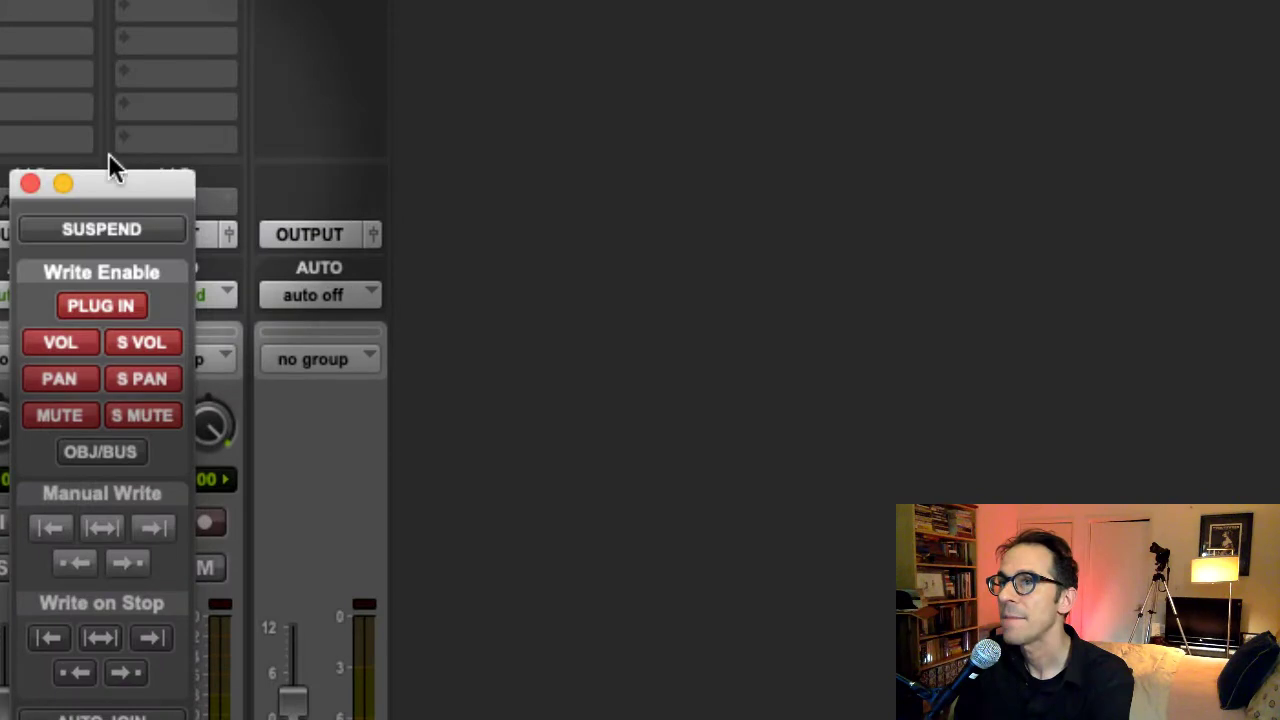
pyautogui.moveTo(108, 155)
pyautogui.mouseDown()
pyautogui.moveTo(519, 106)
pyautogui.moveTo(644, 39)
pyautogui.mouseUp()
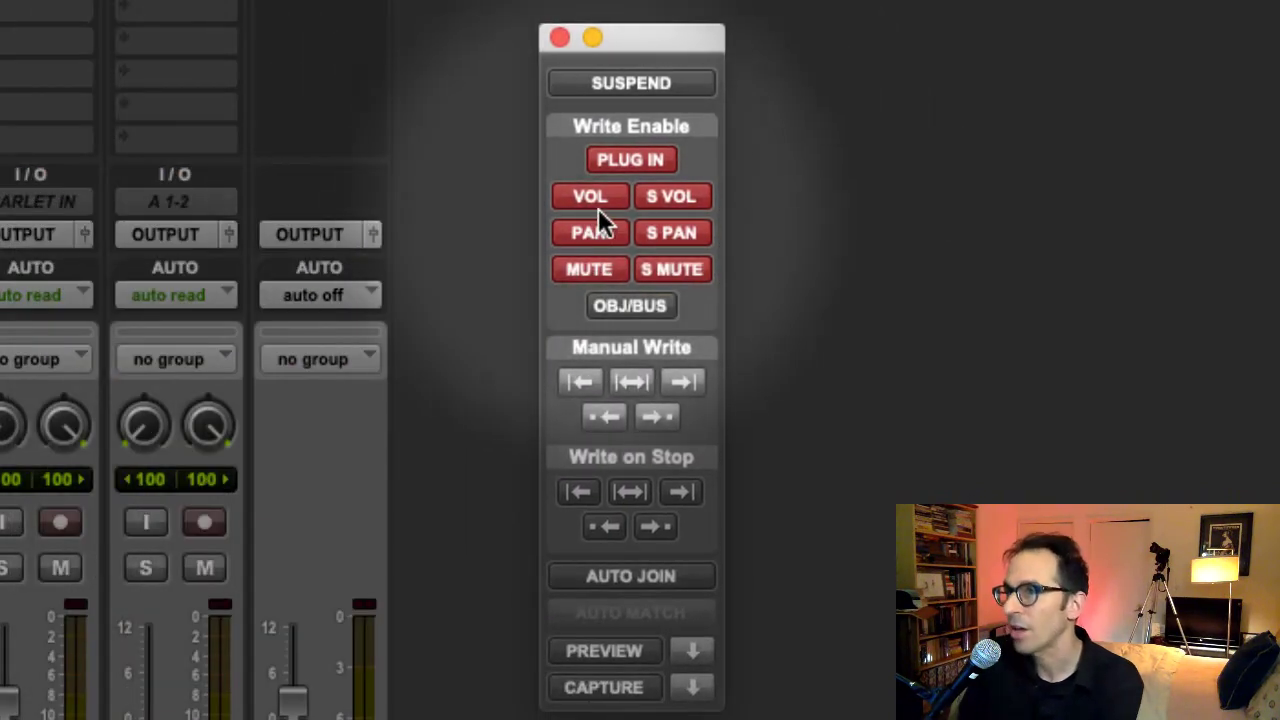
pyautogui.click(640, 84)
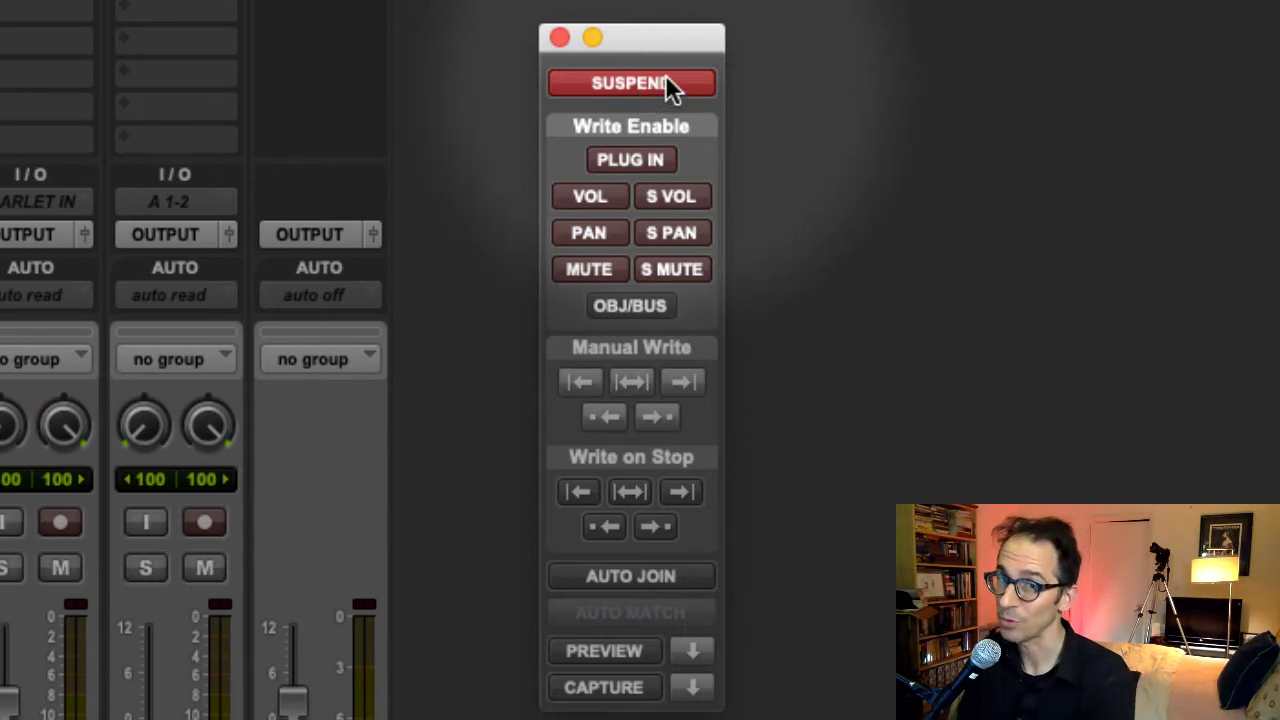
pyautogui.click(675, 86)
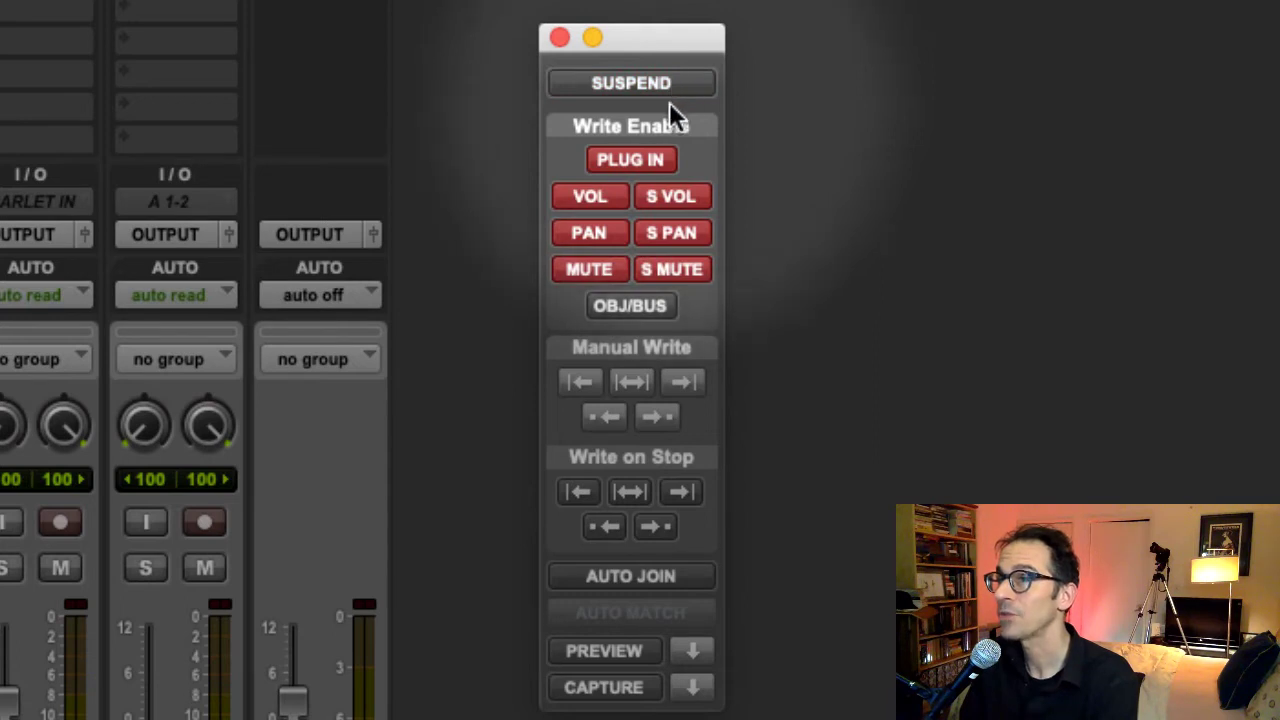
# Enable volume, pan, mute and plug-in automation writing, then close the Automation window.
pyautogui.click(594, 197)
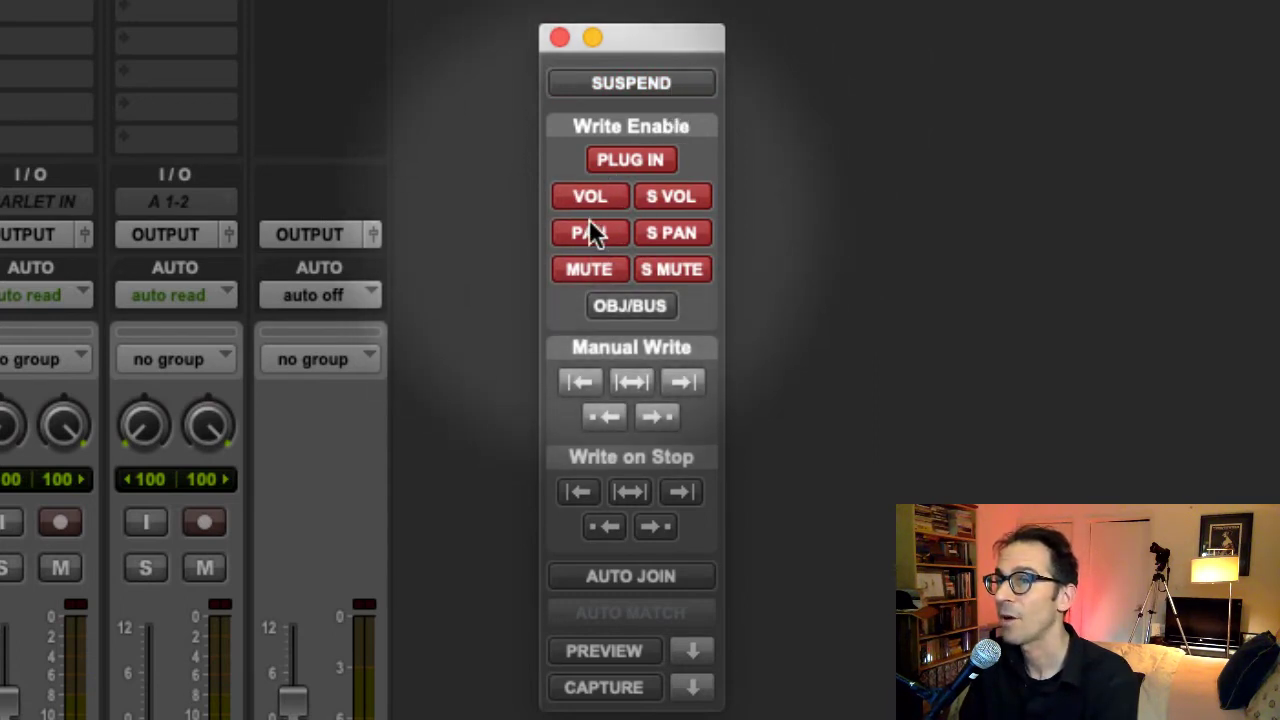
pyautogui.click(594, 232)
pyautogui.click(590, 268)
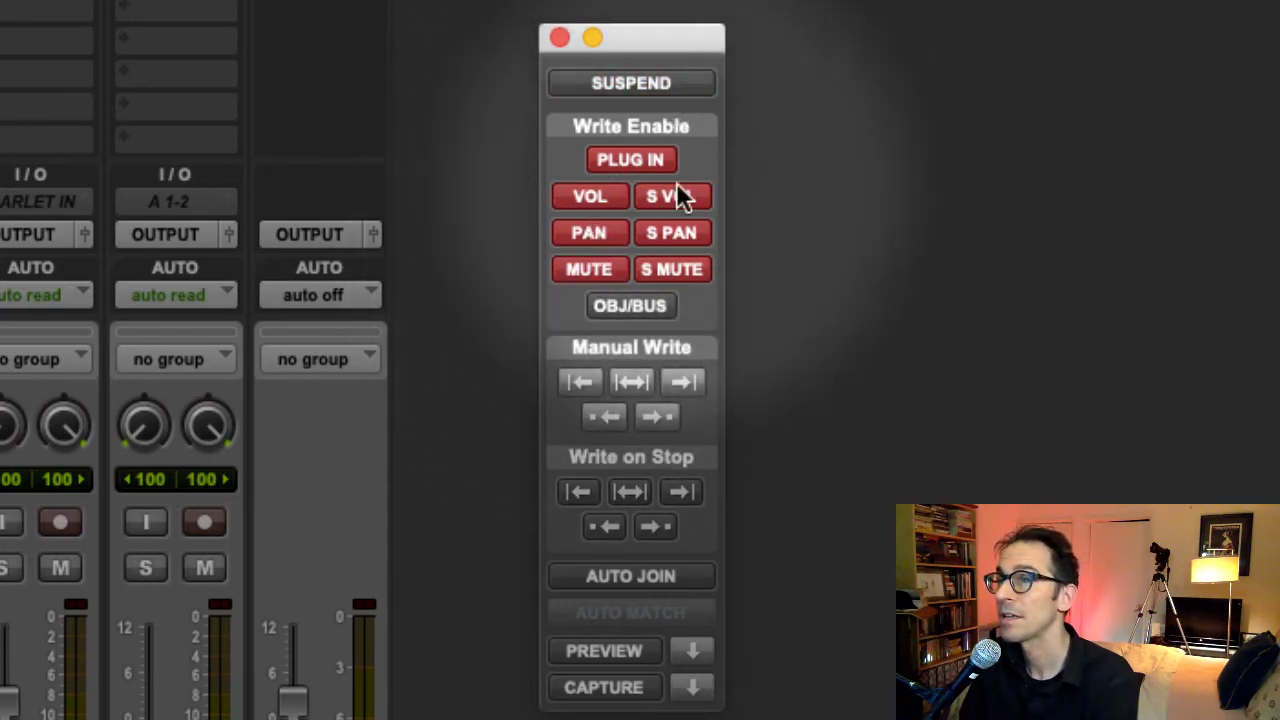
pyautogui.click(657, 162)
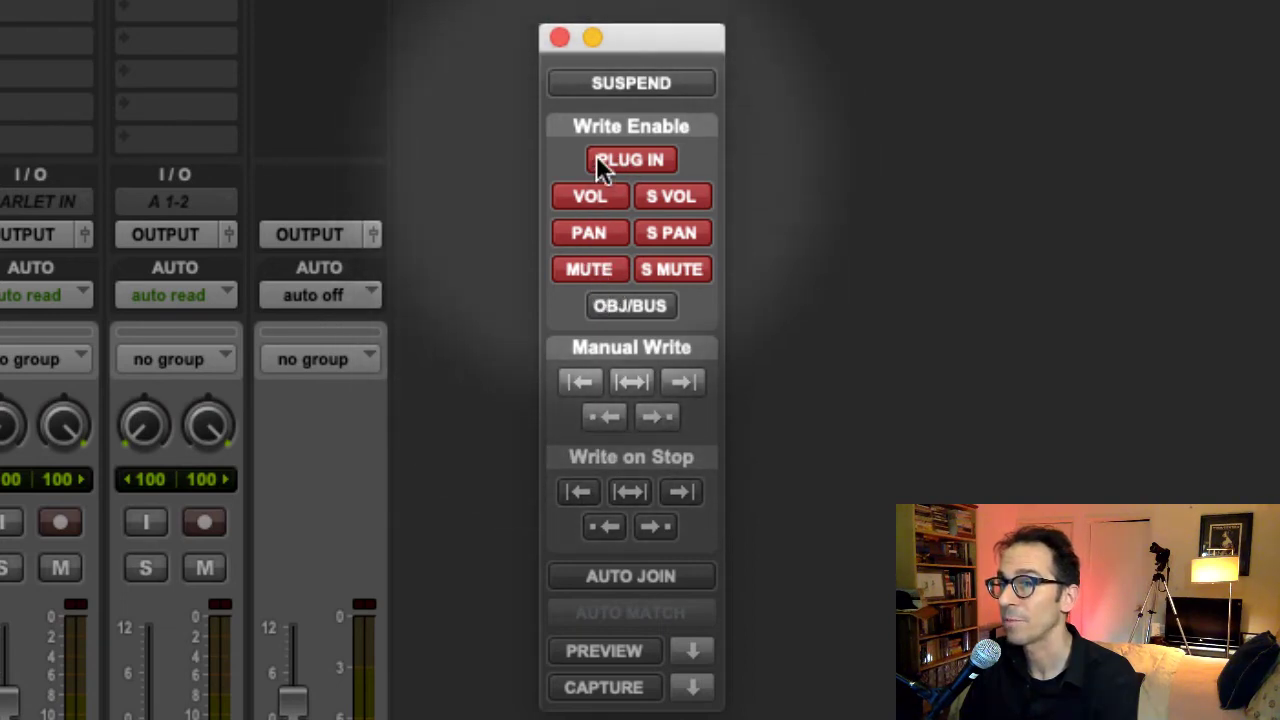
pyautogui.click(556, 38)
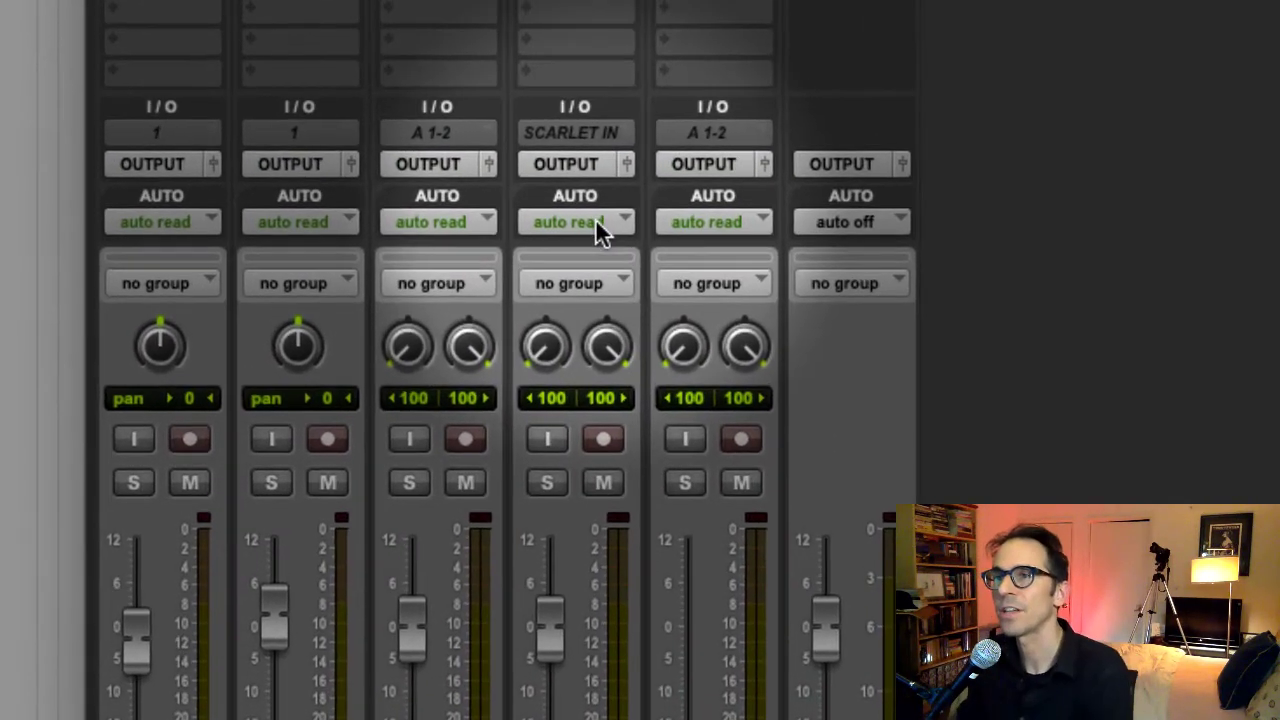
# Put FX in Write automation mode and, during playback, ride its fader down and back to 0.0.
pyautogui.click(535, 62)
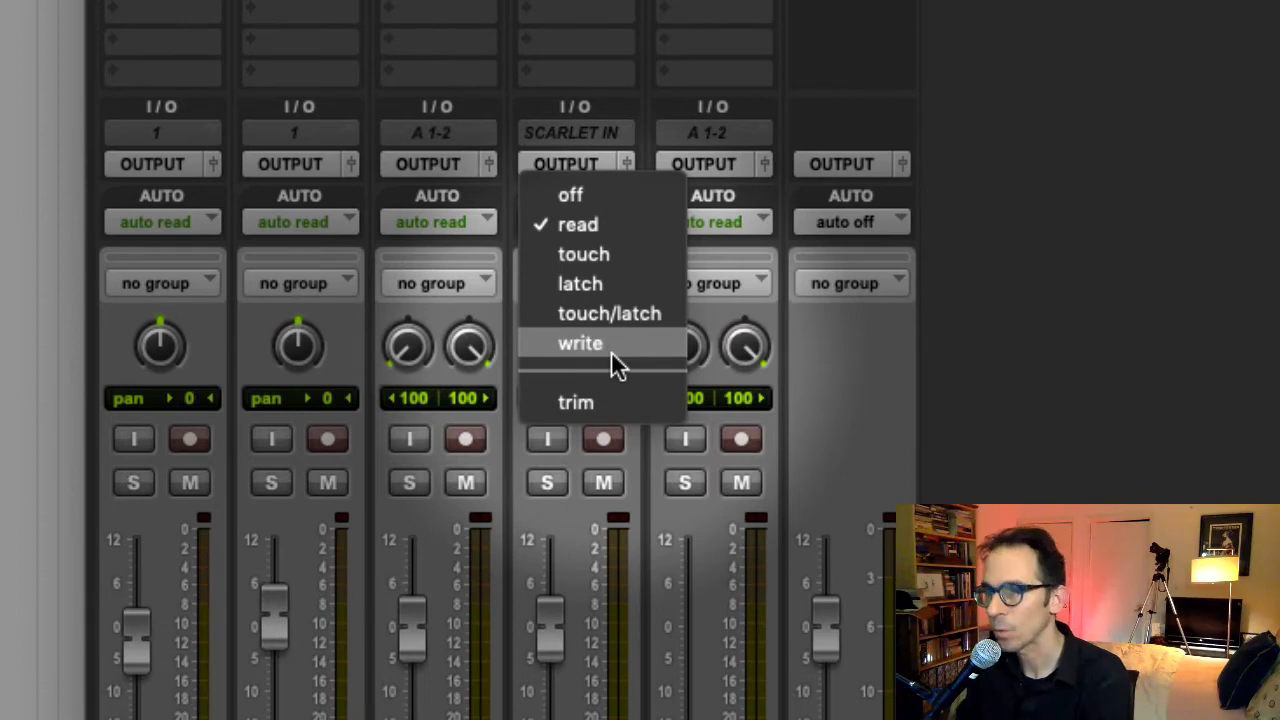
pyautogui.click(611, 351)
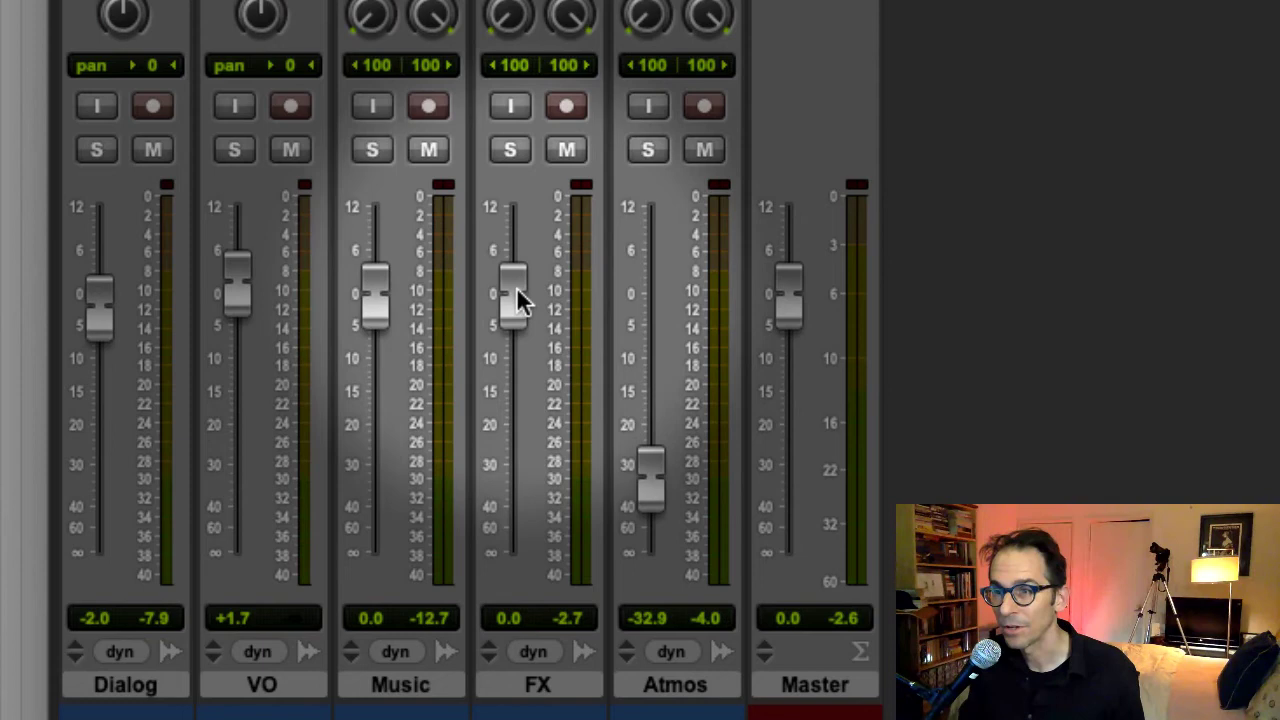
pyautogui.press('space')
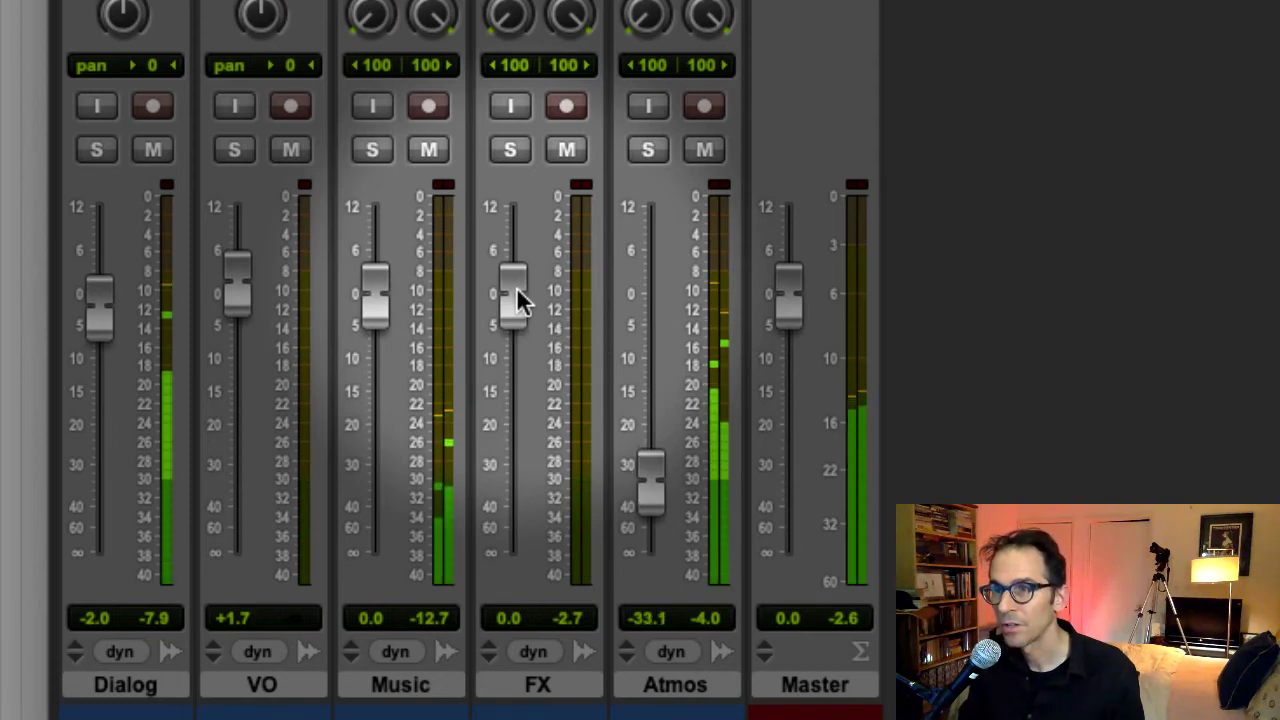
pyautogui.moveTo(515, 297)
pyautogui.mouseDown()
pyautogui.moveTo(511, 410)
pyautogui.moveTo(486, 522)
pyautogui.mouseUp()
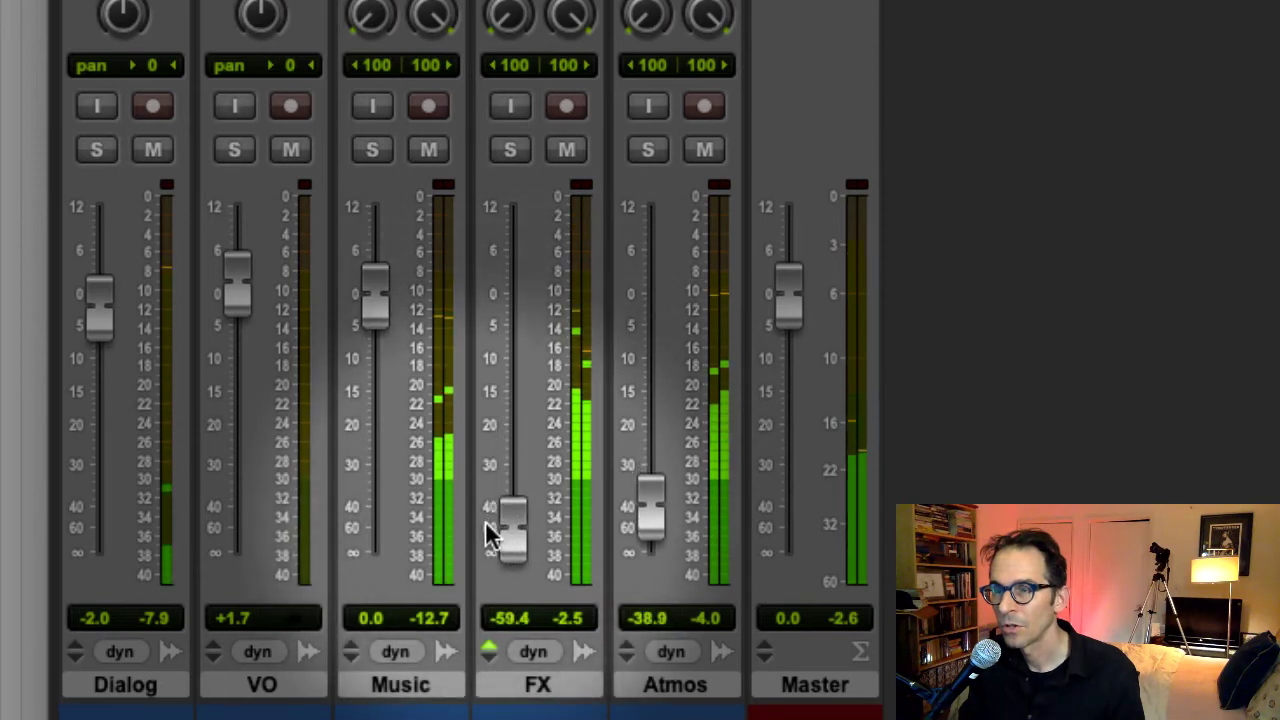
pyautogui.moveTo(486, 522)
pyautogui.mouseDown()
pyautogui.moveTo(502, 285)
pyautogui.moveTo(532, 275)
pyautogui.mouseUp()
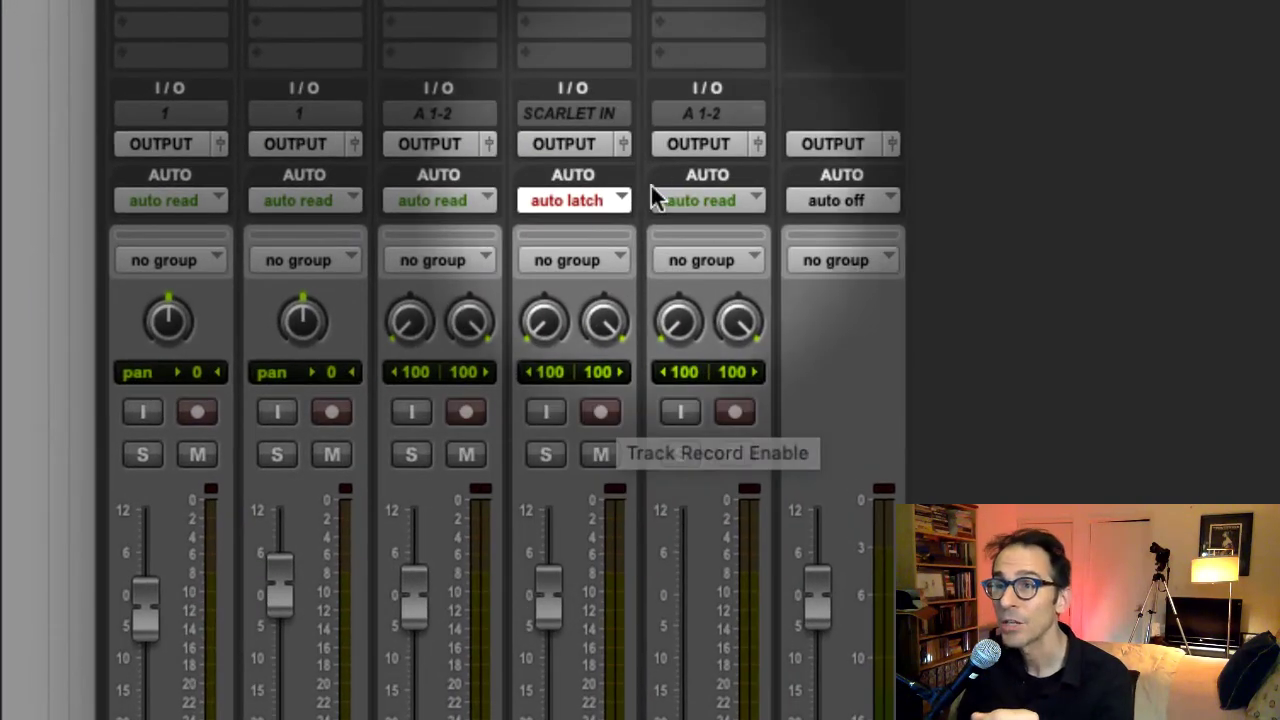
# Switch the FX track's automation from Latch to Read and play back the recorded volume moves.
pyautogui.click(584, 202)
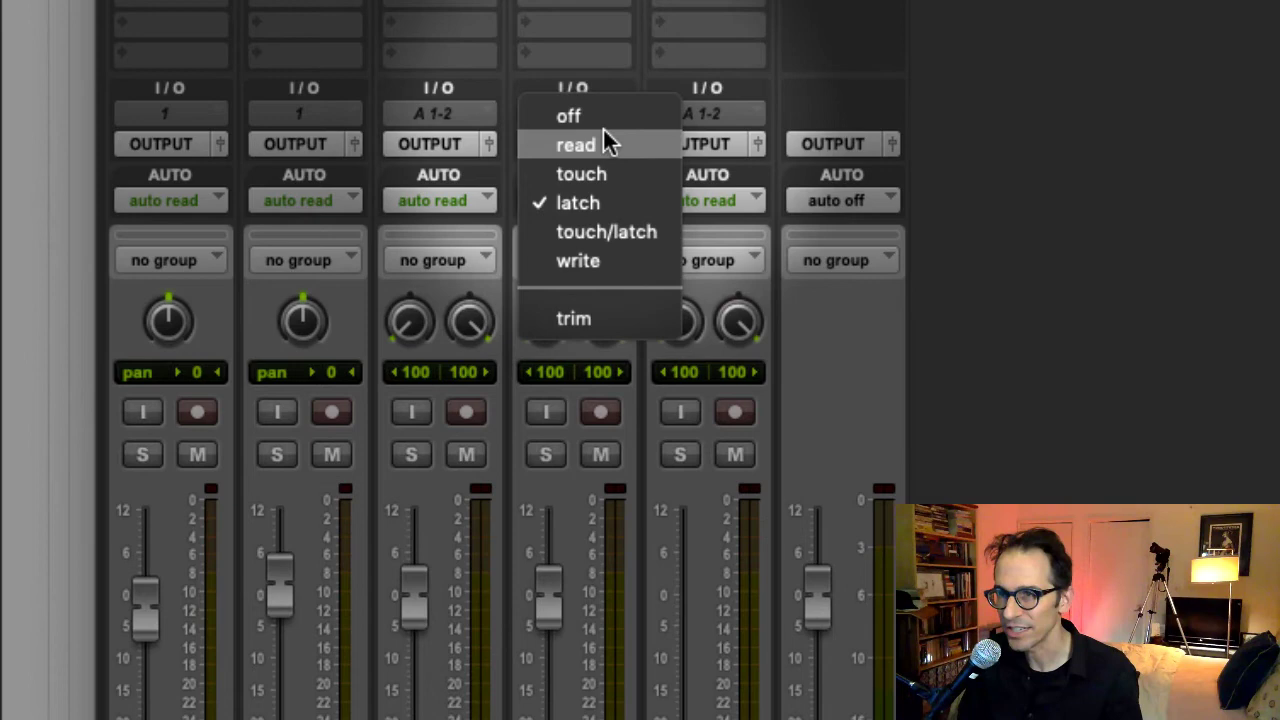
pyautogui.click(600, 140)
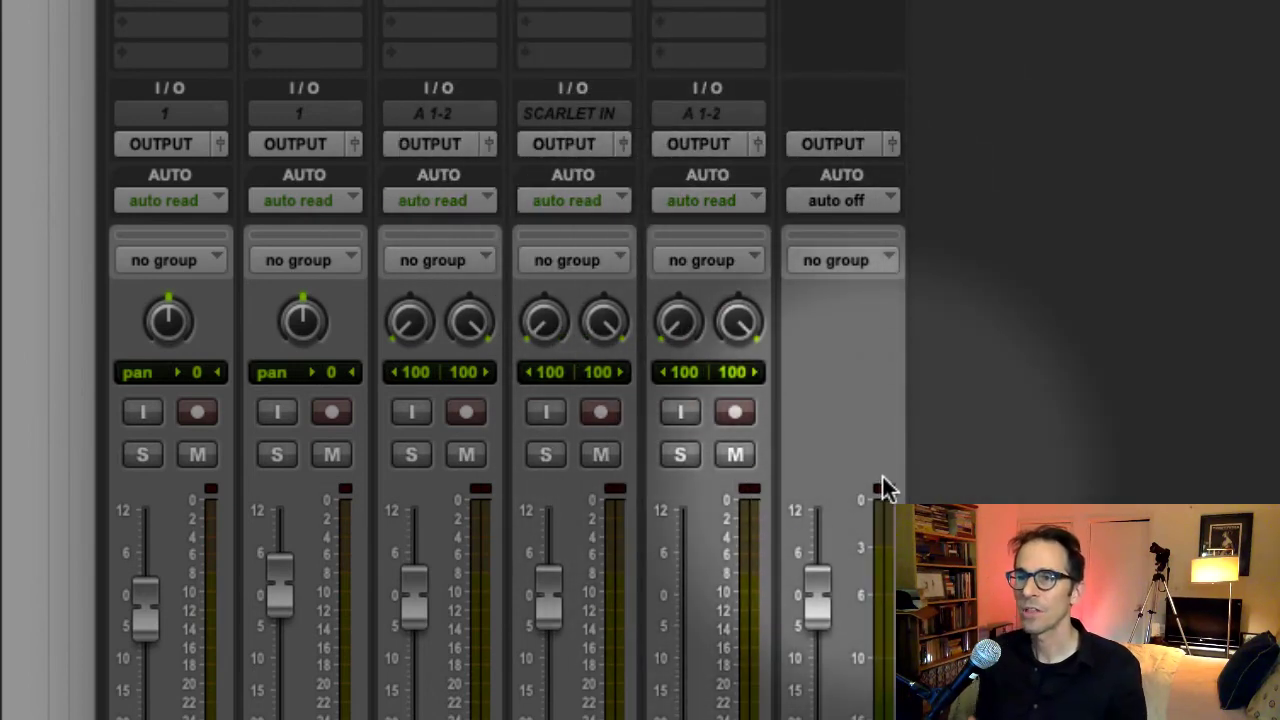
pyautogui.press('space')
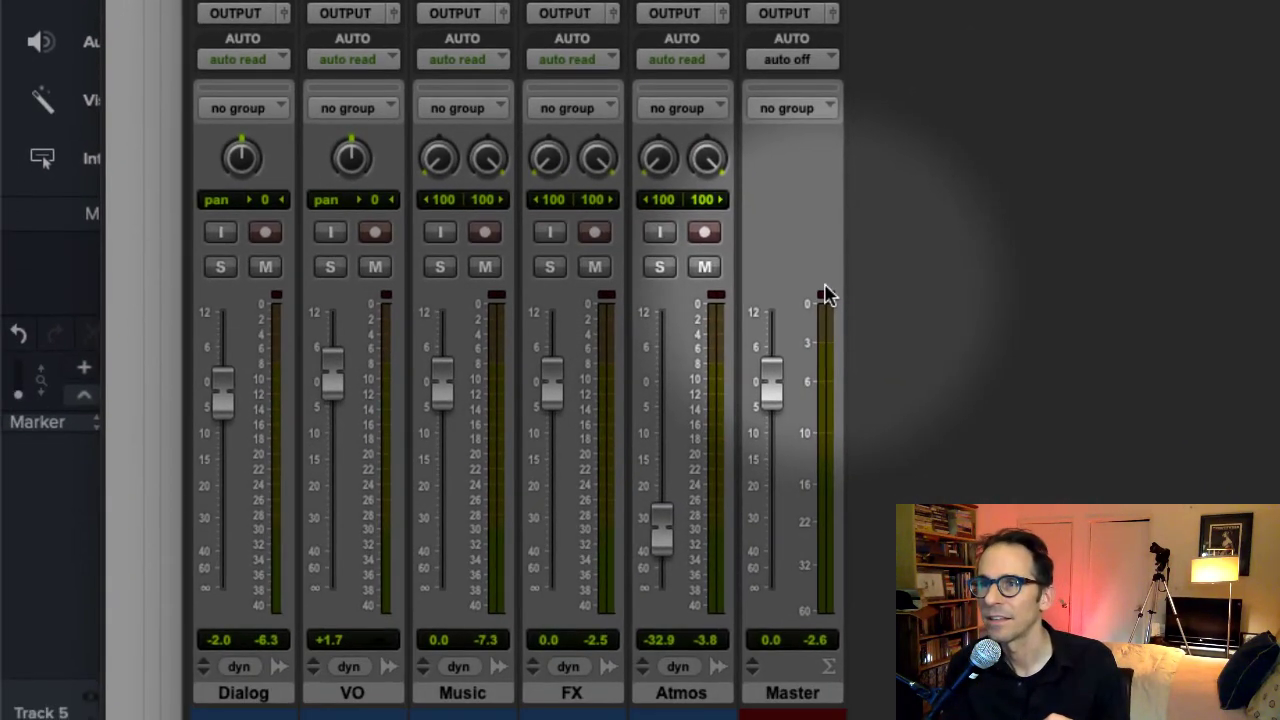